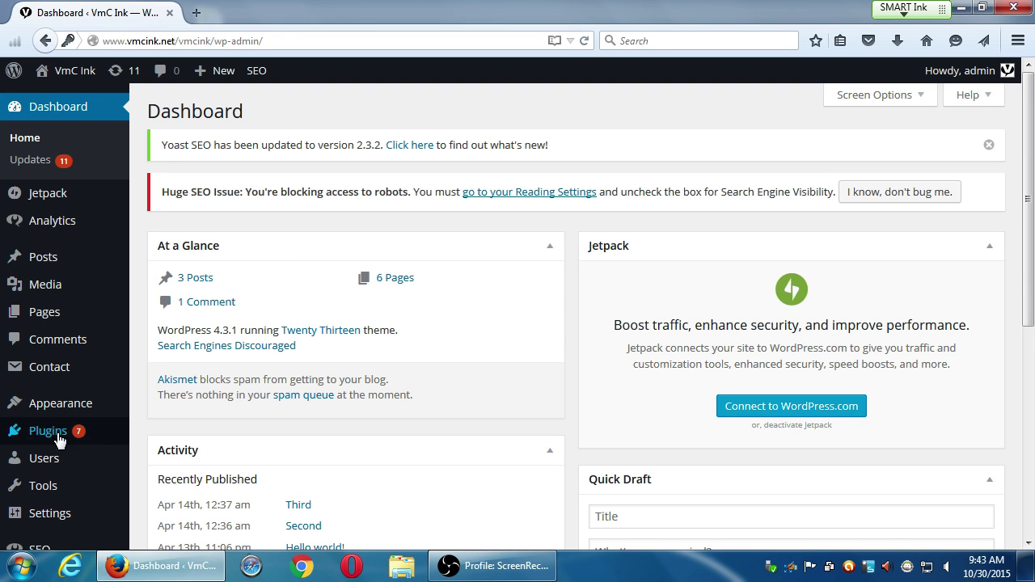
Open the page for adding new plugins to the WordPress site
{"action": "mouse_move", "coordinate": [114, 429]}
{"action": "key", "text": "super+plus"}
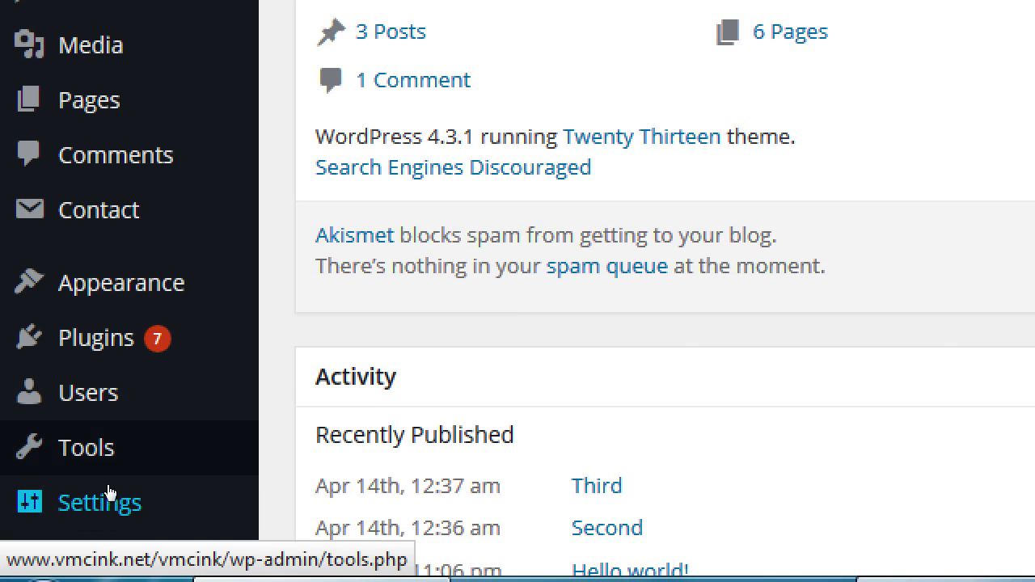
{"action": "mouse_move", "coordinate": [97, 348]}
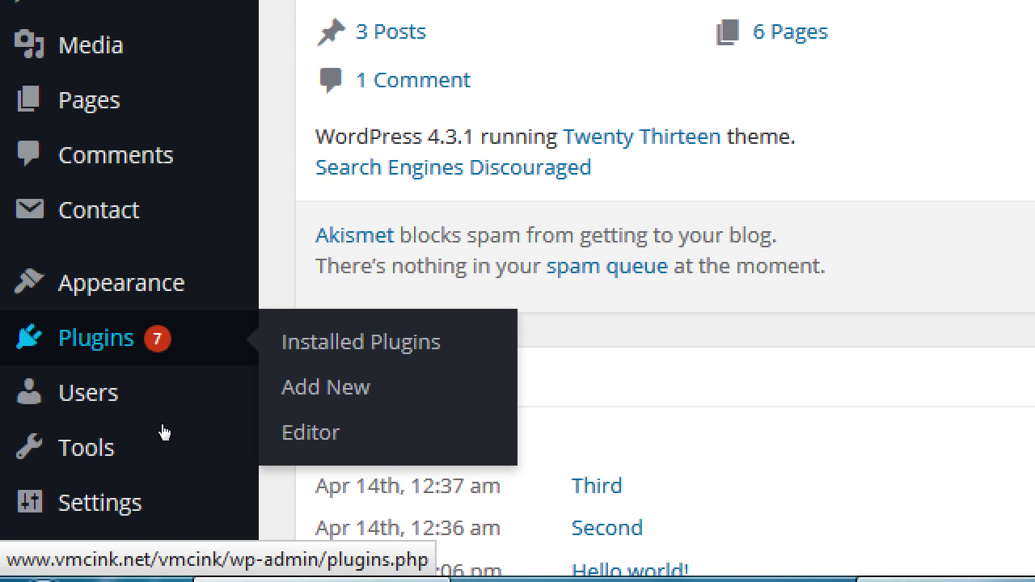
{"action": "key", "text": "Tab"}
{"action": "key", "text": "Tab"}
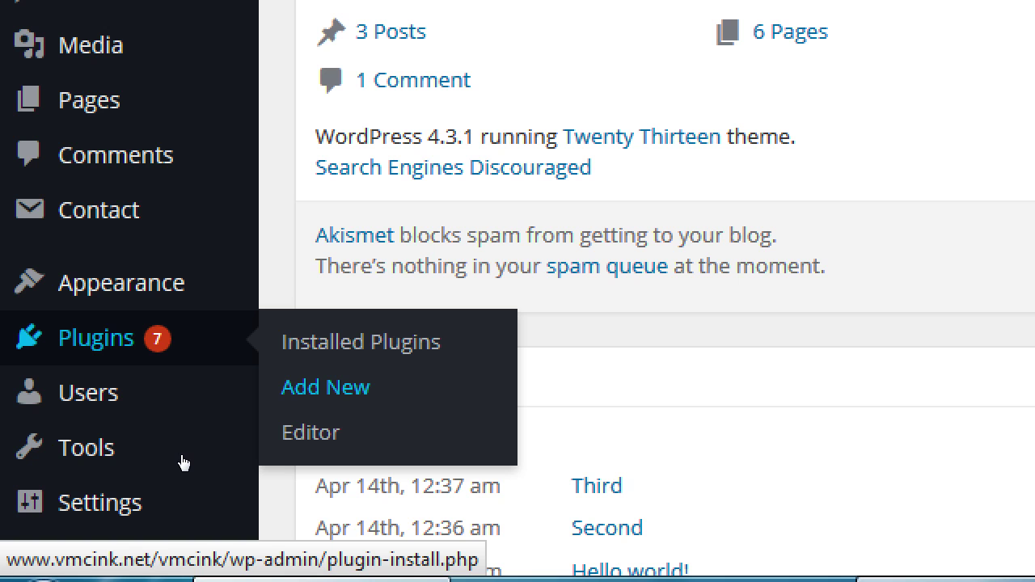
{"action": "key", "text": "Return"}
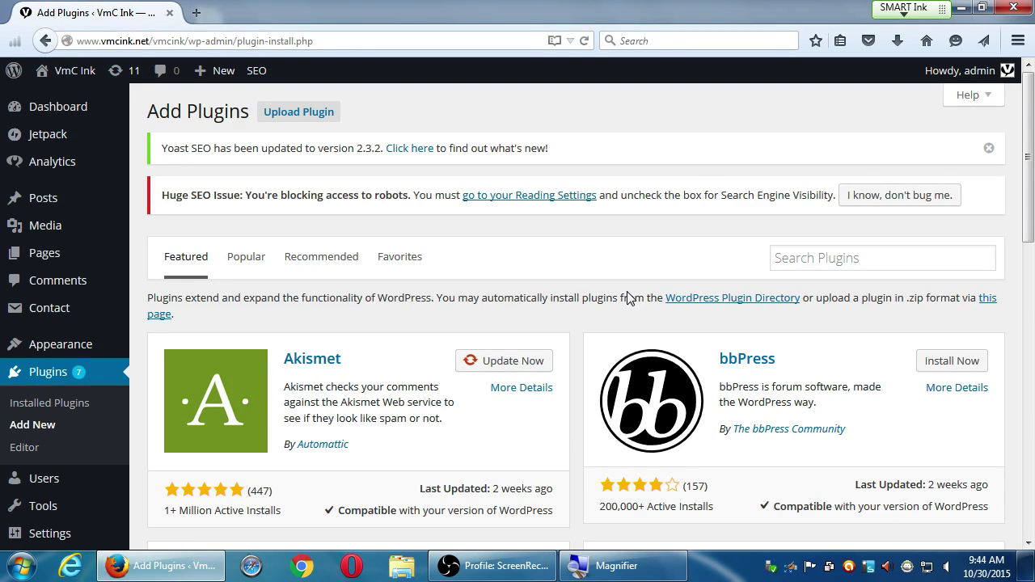
Review the featured plugins down to Jetpack by WordPress.com, checking its active installs and compatibility with the site's WordPress version
{"action": "scroll", "coordinate": [622, 235], "scroll_direction": "down", "scroll_amount": 1}
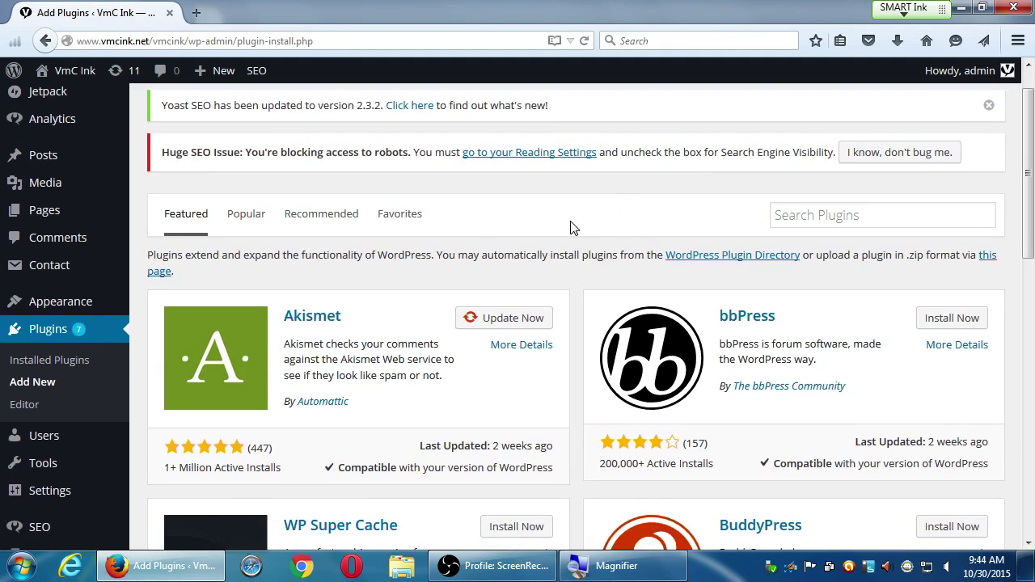
{"action": "scroll", "coordinate": [572, 239], "scroll_direction": "down", "scroll_amount": 2}
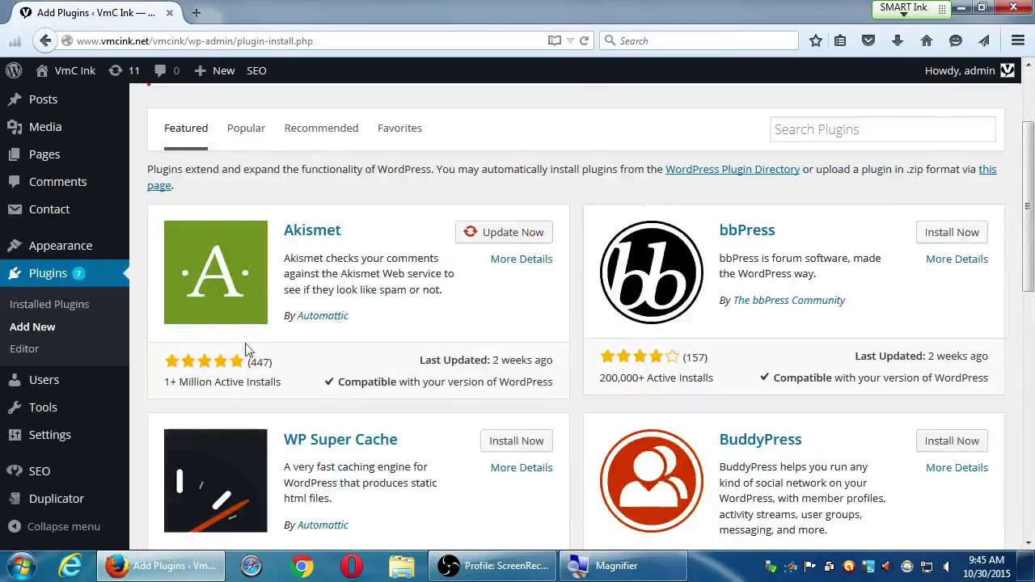
{"action": "scroll", "coordinate": [260, 401], "scroll_direction": "down", "scroll_amount": 5}
{"action": "scroll", "coordinate": [260, 400], "scroll_direction": "down", "scroll_amount": 4}
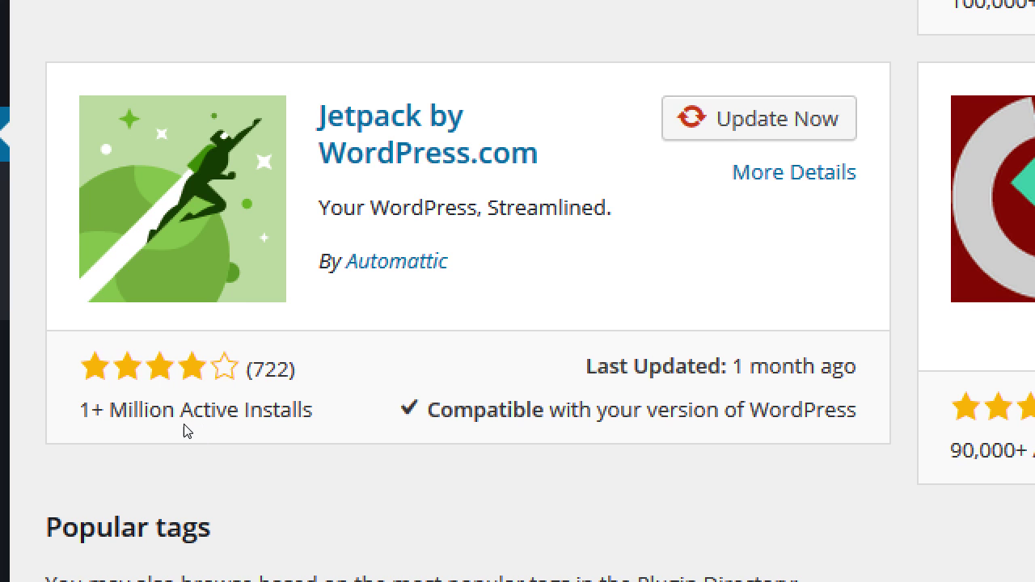
{"action": "left_click_drag", "start_coordinate": [162, 422], "coordinate": [267, 421]}
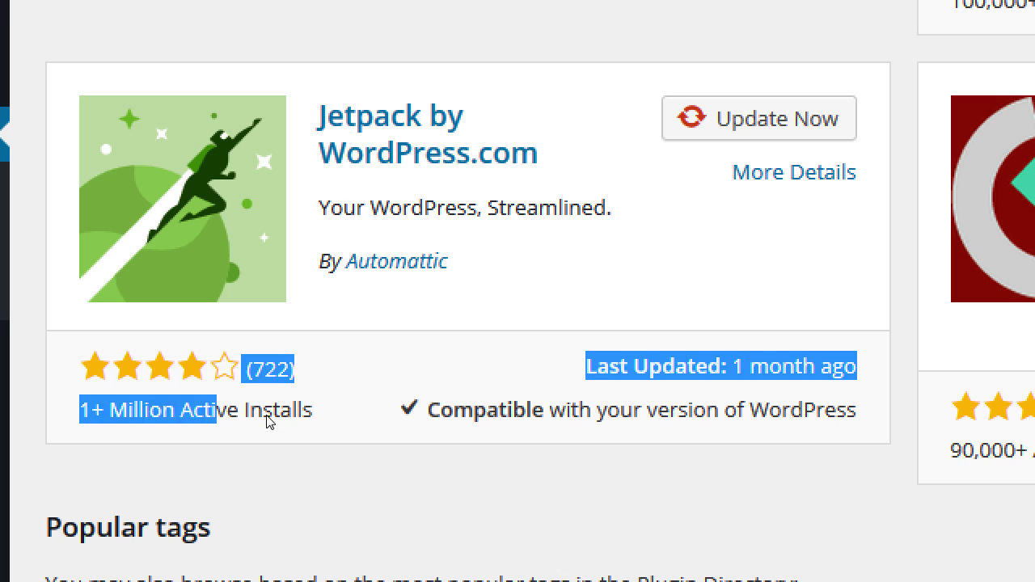
{"action": "left_click", "coordinate": [267, 420]}
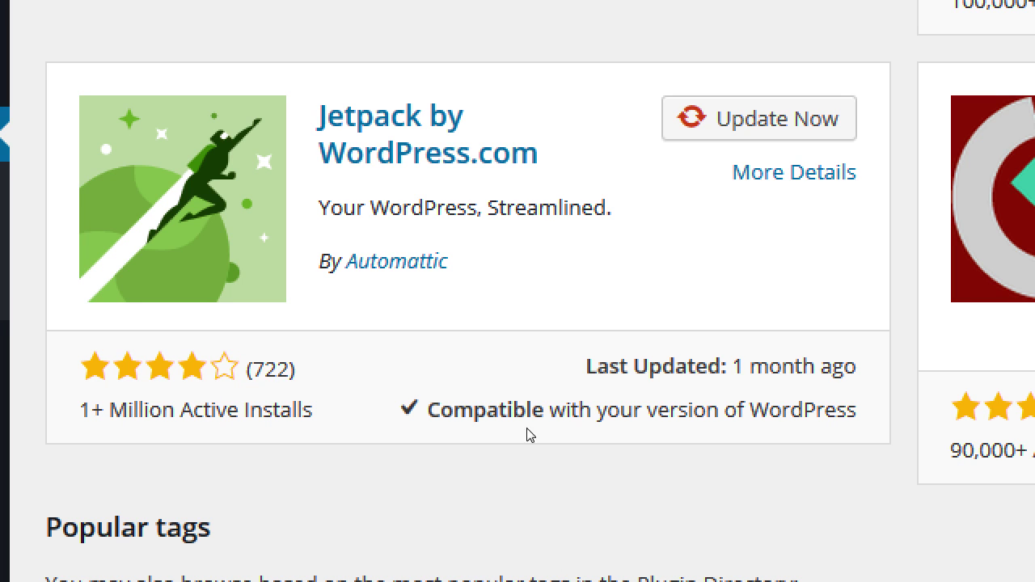
{"action": "left_click_drag", "start_coordinate": [483, 406], "coordinate": [543, 404]}
{"action": "left_click", "coordinate": [543, 405]}
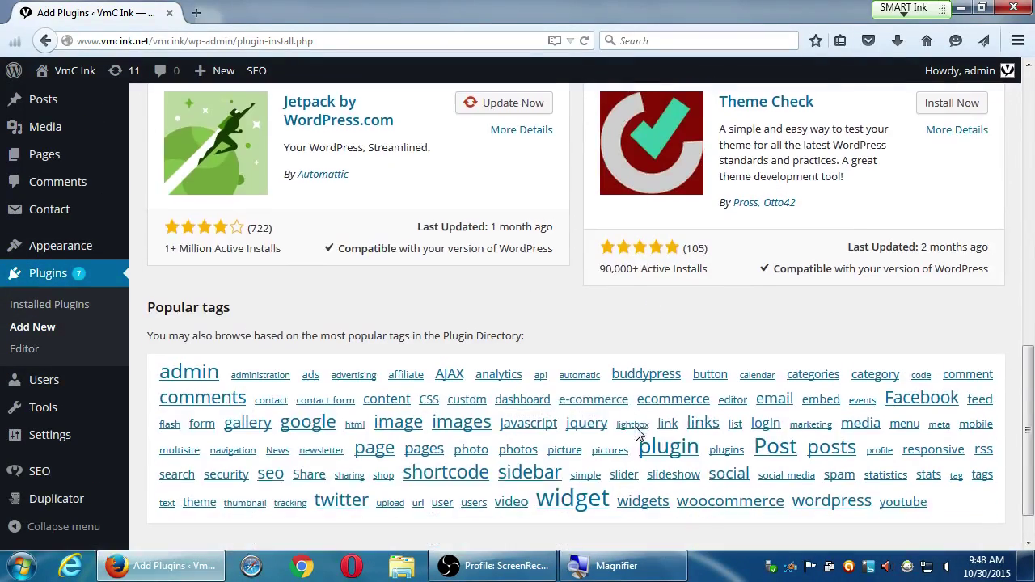
Look over the popular plugin tags and compare the WP Super Cache, BuddyPress, Jetpack and Theme Check listings
{"action": "scroll", "coordinate": [632, 362], "scroll_direction": "down", "scroll_amount": 3}
{"action": "scroll", "coordinate": [809, 364], "scroll_direction": "up", "scroll_amount": 5}
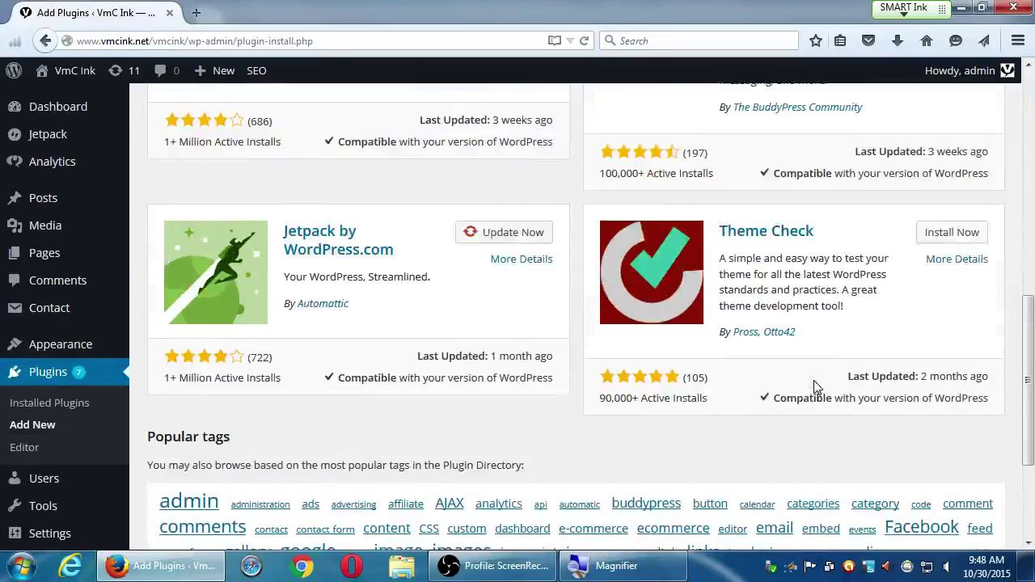
{"action": "scroll", "coordinate": [815, 387], "scroll_direction": "up", "scroll_amount": 2}
{"action": "scroll", "coordinate": [815, 387], "scroll_direction": "down", "scroll_amount": 3}
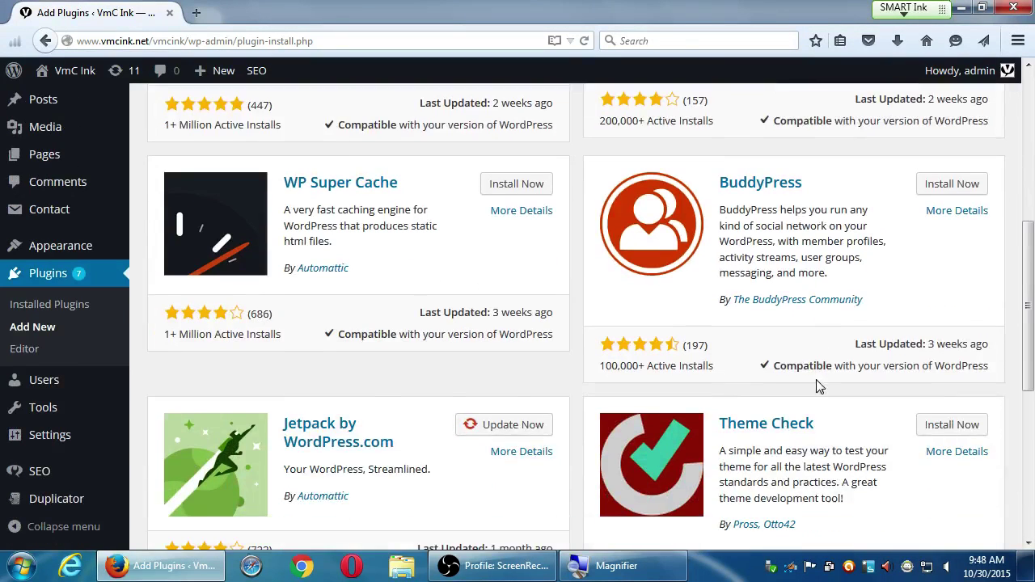
{"action": "scroll", "coordinate": [436, 373], "scroll_direction": "down", "scroll_amount": 1}
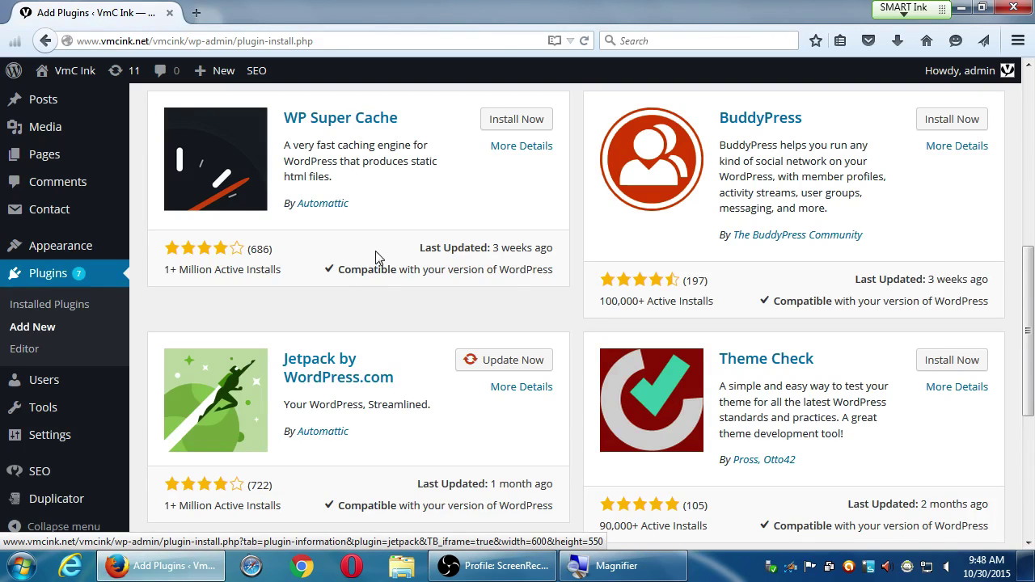
Search the plugin directory for "yoast analytics"
{"action": "left_click_drag", "start_coordinate": [1031, 281], "coordinate": [1009, 69]}
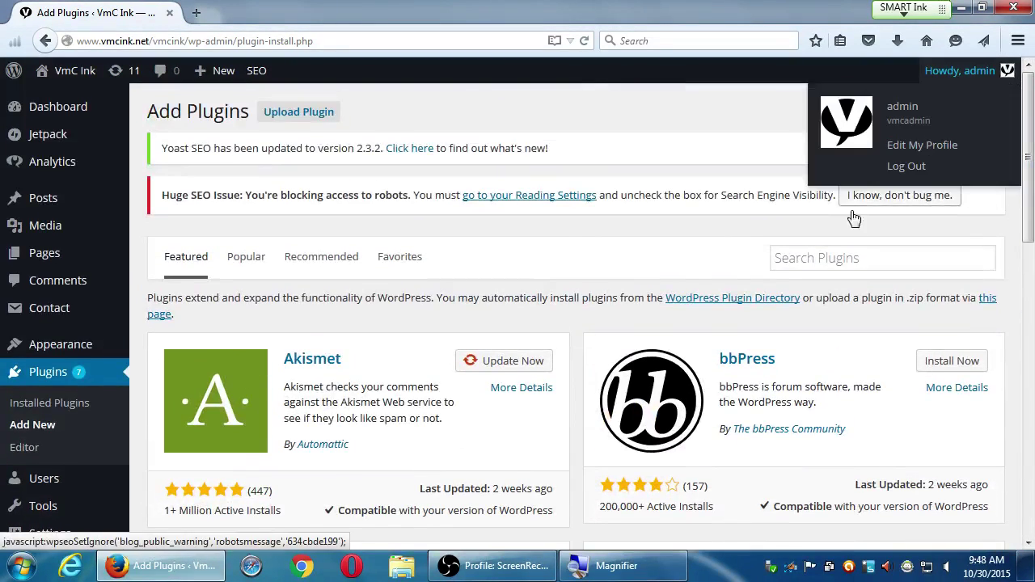
{"action": "left_click", "coordinate": [827, 255]}
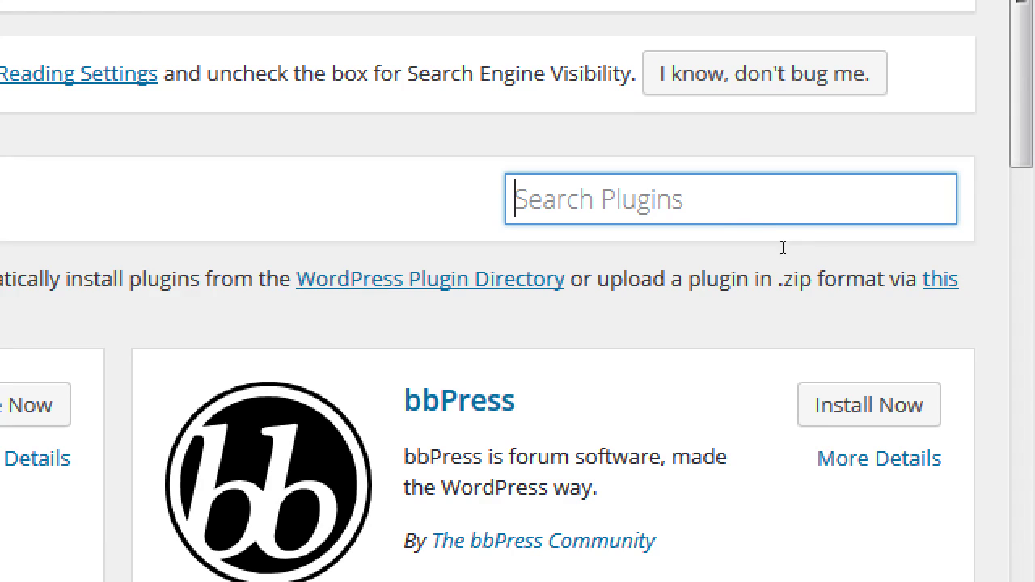
{"action": "type", "text": "yos"}
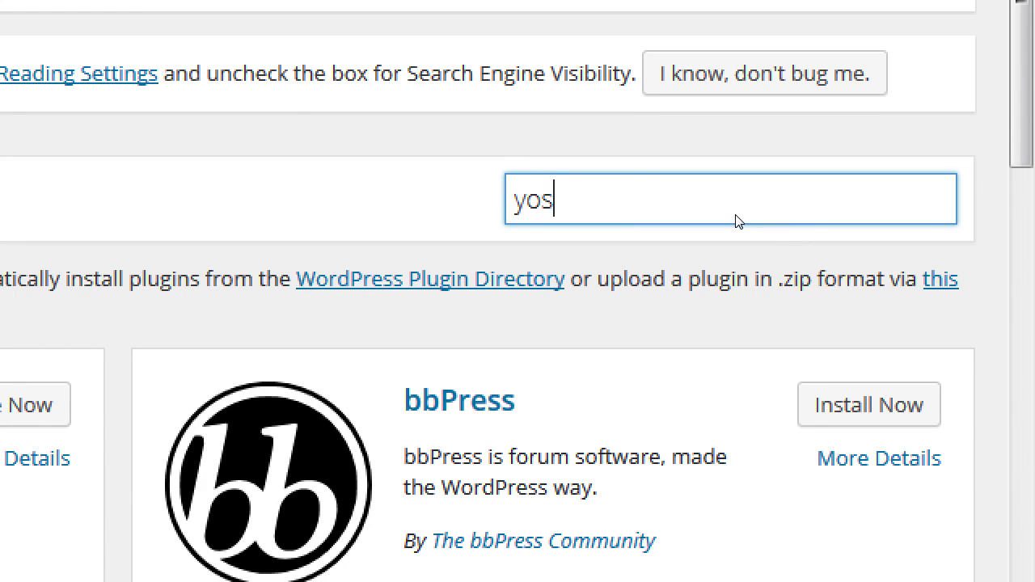
{"action": "key", "text": "BackSpace"}
{"action": "type", "text": "ast analytics"}
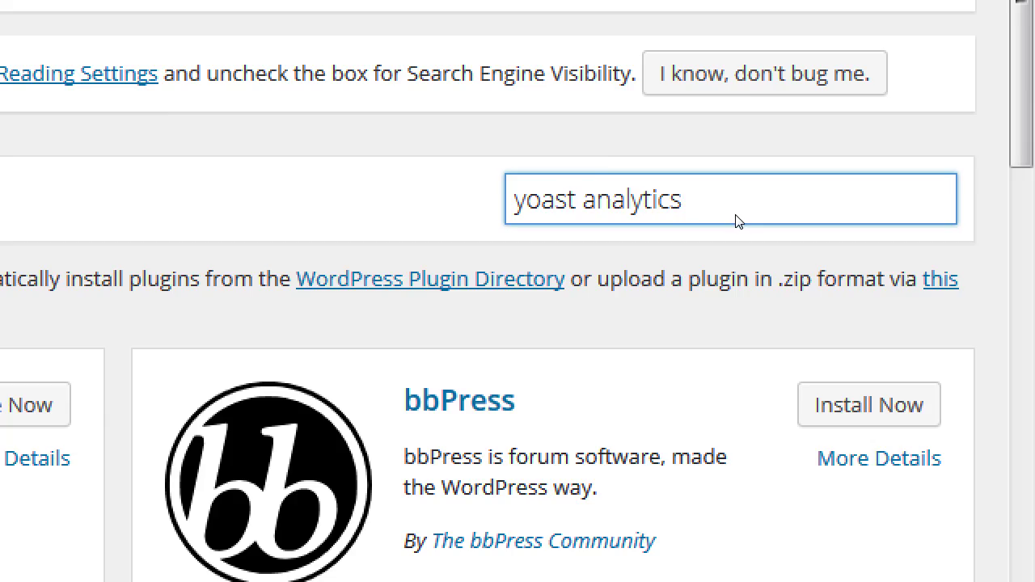
{"action": "key", "text": "Return"}
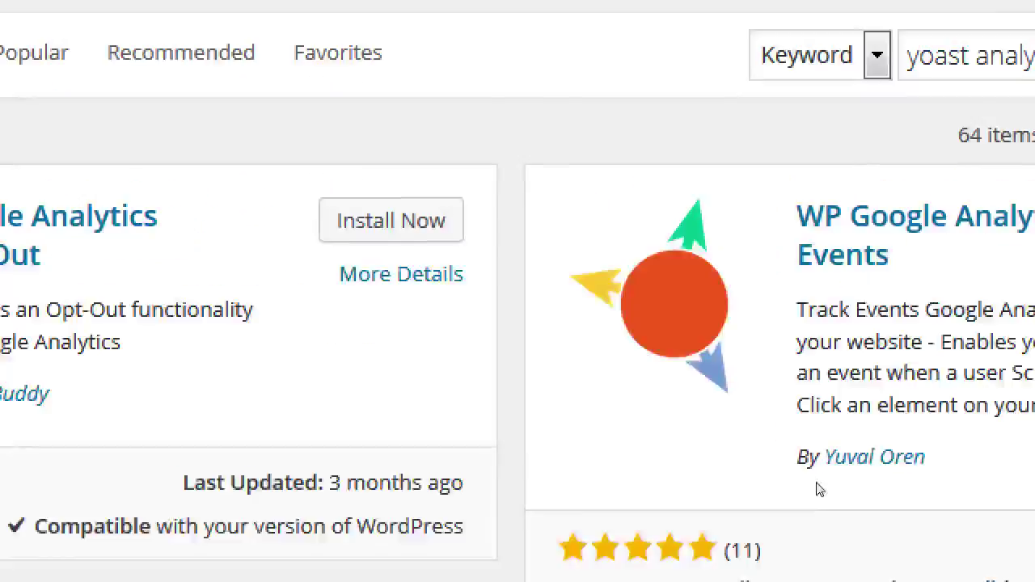
Examine the search results for the plugins by Team Yoast, including Yoast SEO and Google Analytics by Yoast
{"action": "scroll", "coordinate": [824, 468], "scroll_direction": "down", "scroll_amount": 5}
{"action": "scroll", "coordinate": [826, 472], "scroll_direction": "down", "scroll_amount": 5}
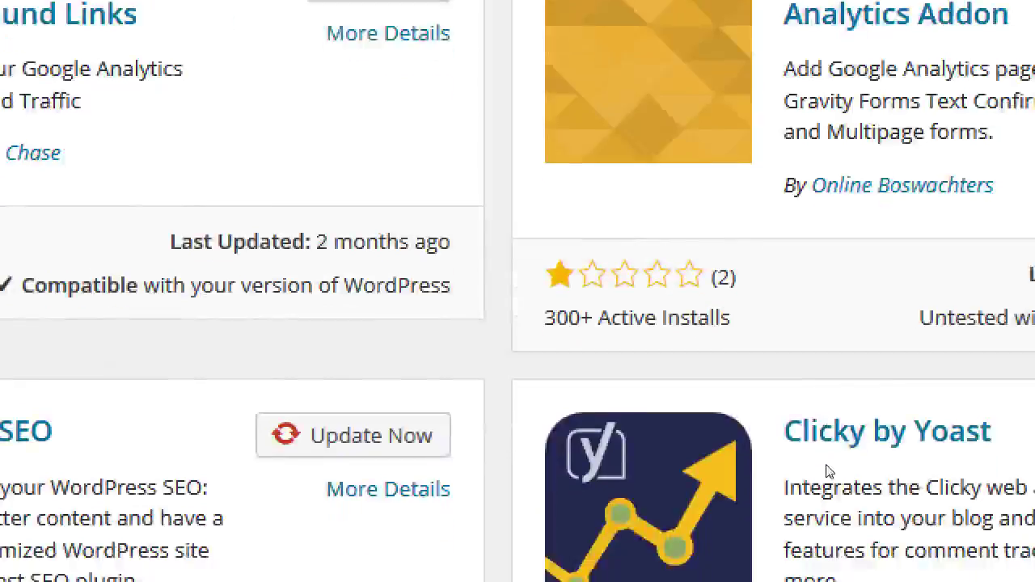
{"action": "scroll", "coordinate": [950, 471], "scroll_direction": "down", "scroll_amount": 9}
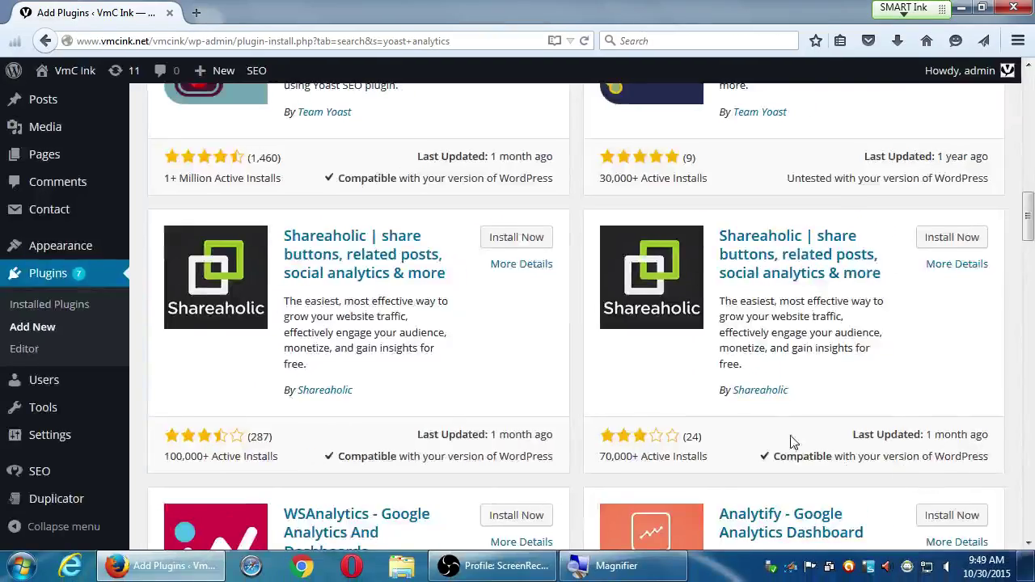
{"action": "scroll", "coordinate": [687, 396], "scroll_direction": "up", "scroll_amount": 2}
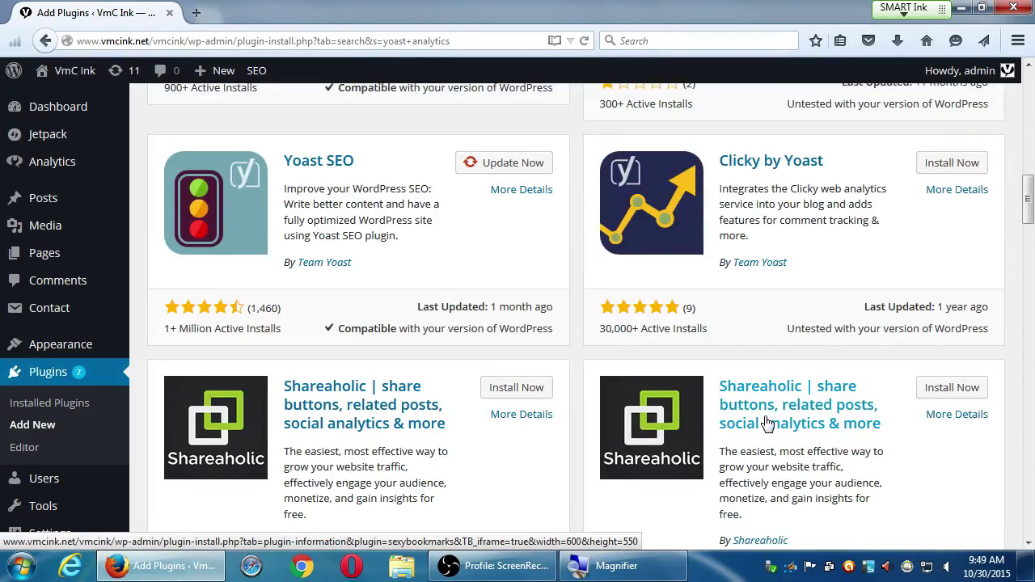
{"action": "scroll", "coordinate": [388, 308], "scroll_direction": "up", "scroll_amount": 1}
{"action": "scroll", "coordinate": [372, 299], "scroll_direction": "down", "scroll_amount": 5}
{"action": "scroll", "coordinate": [377, 297], "scroll_direction": "down", "scroll_amount": 6}
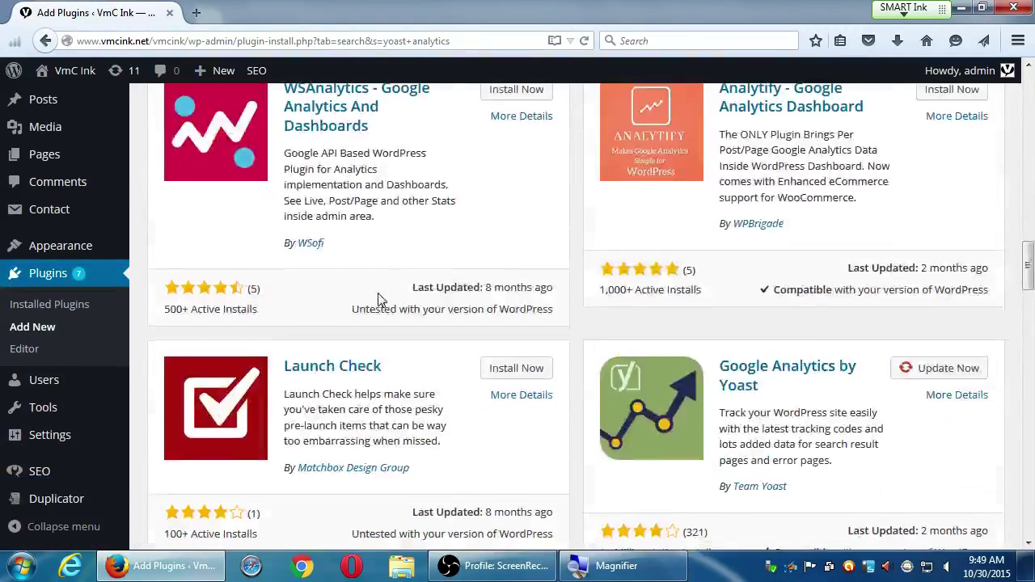
{"action": "scroll", "coordinate": [381, 300], "scroll_direction": "up", "scroll_amount": 1}
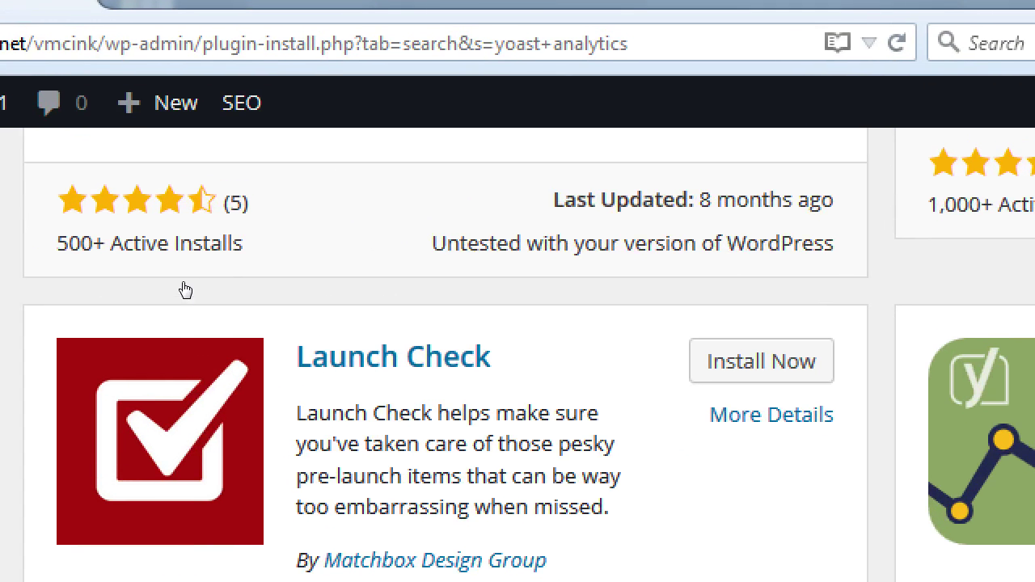
{"action": "scroll", "coordinate": [194, 287], "scroll_direction": "down", "scroll_amount": 5}
{"action": "scroll", "coordinate": [200, 282], "scroll_direction": "down", "scroll_amount": 5}
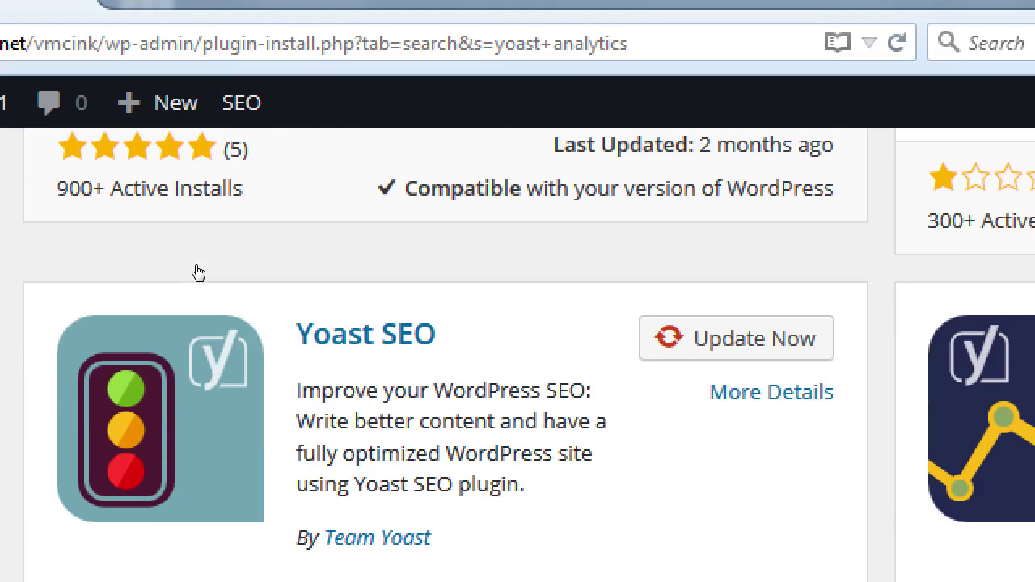
{"action": "scroll", "coordinate": [198, 273], "scroll_direction": "down", "scroll_amount": 3}
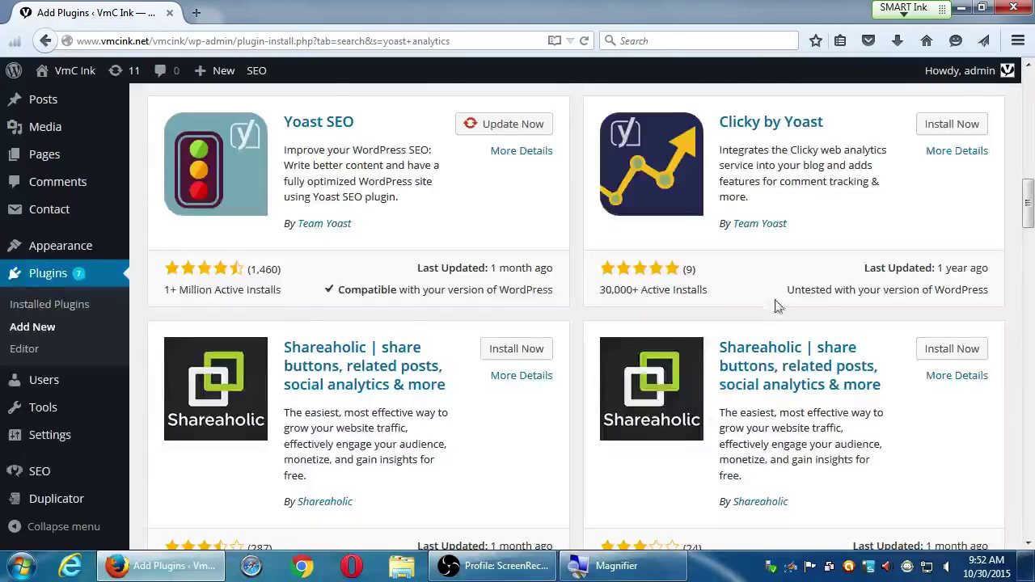
Reload the results page and search the plugins for "all in one seo pack"
{"action": "key", "text": "F5"}
{"action": "scroll", "coordinate": [772, 295], "scroll_direction": "up", "scroll_amount": 5}
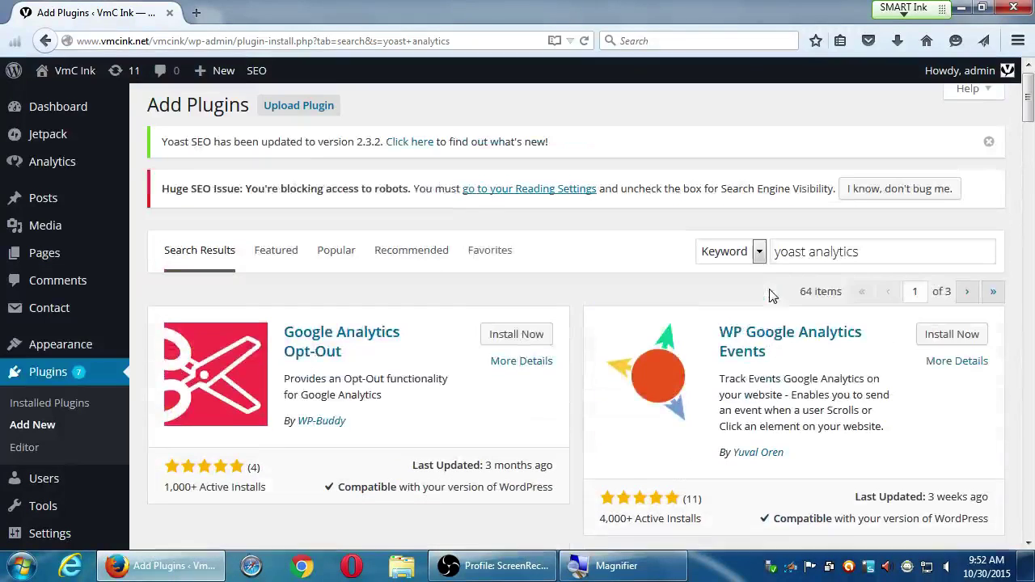
{"action": "left_click_drag", "start_coordinate": [863, 258], "coordinate": [721, 259]}
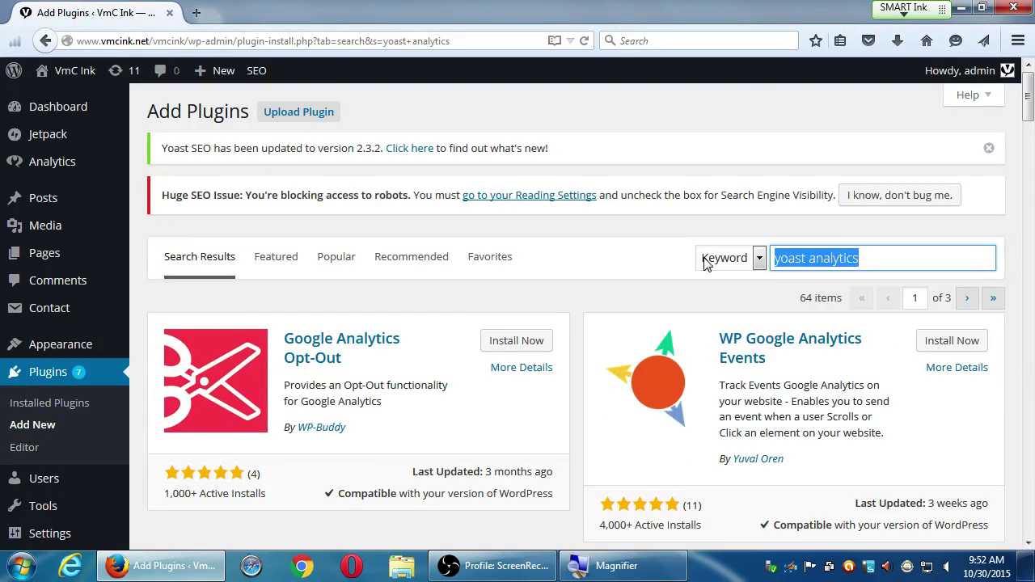
{"action": "type", "text": "all in one se"}
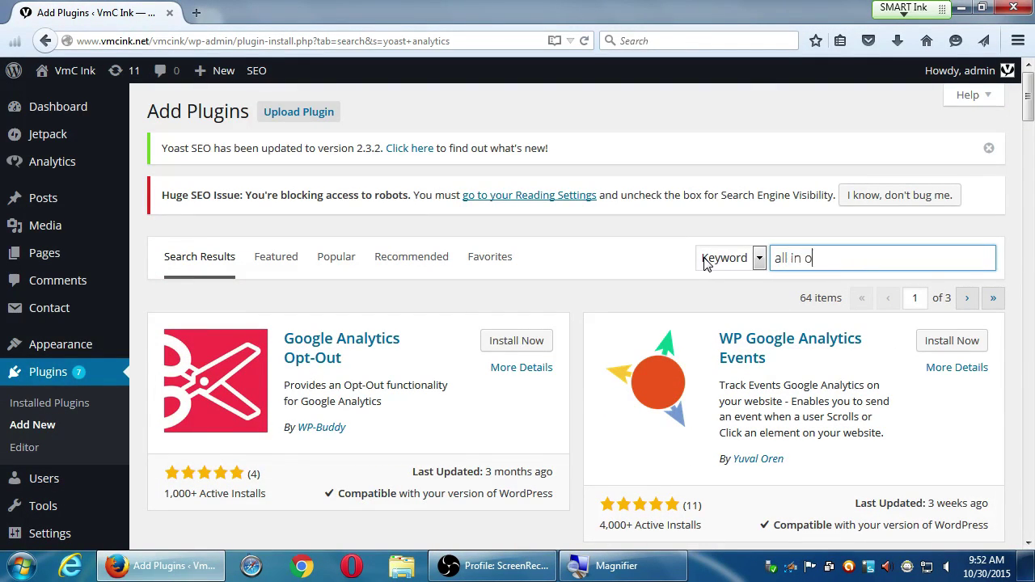
{"action": "type", "text": "o pack"}
{"action": "key", "text": "Return"}
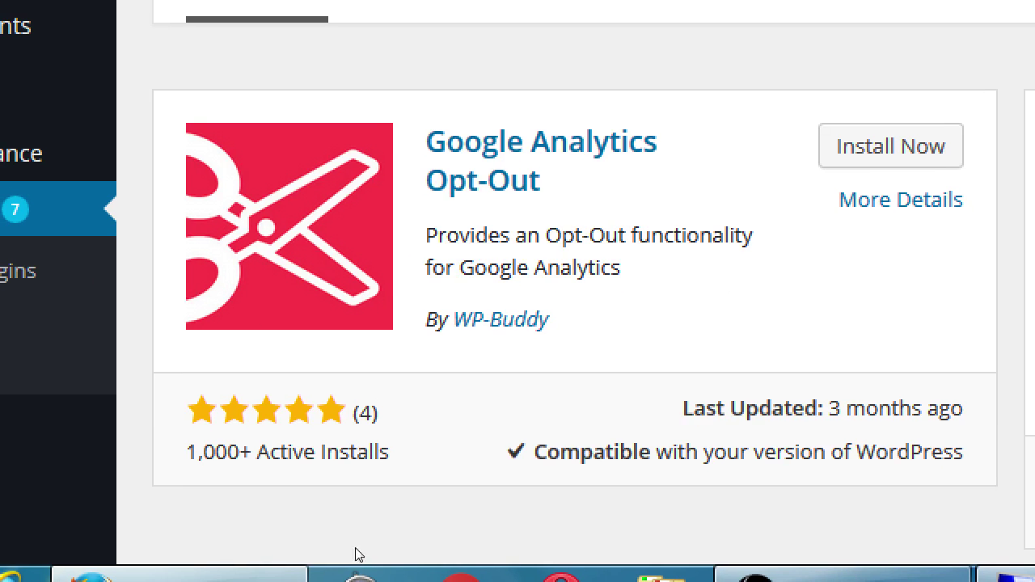
Examine the All in One SEO Pack listing and compare it with the Yoast SEO listing
{"action": "scroll", "coordinate": [356, 384], "scroll_direction": "down", "scroll_amount": 3}
{"action": "scroll", "coordinate": [354, 376], "scroll_direction": "down", "scroll_amount": 10}
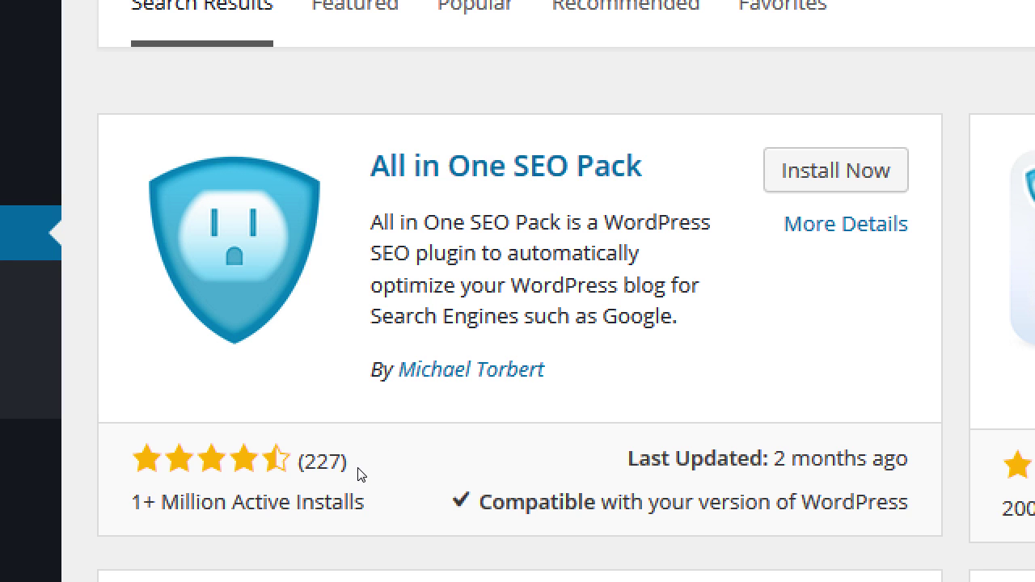
{"action": "scroll", "coordinate": [361, 475], "scroll_direction": "down", "scroll_amount": 5}
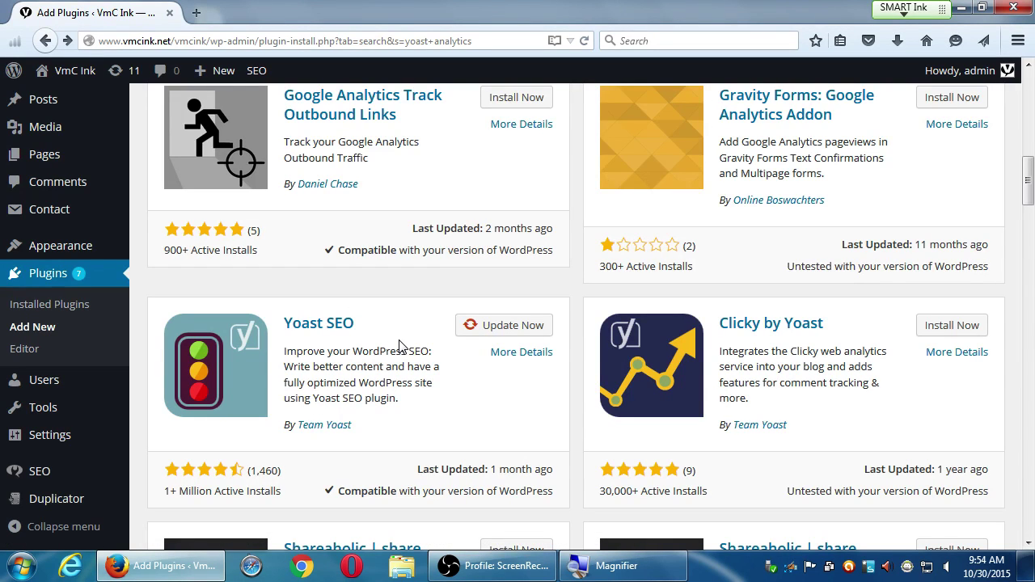
Replace the plugin search term with "redirection" and run the search
{"action": "scroll", "coordinate": [372, 396], "scroll_direction": "up", "scroll_amount": 10}
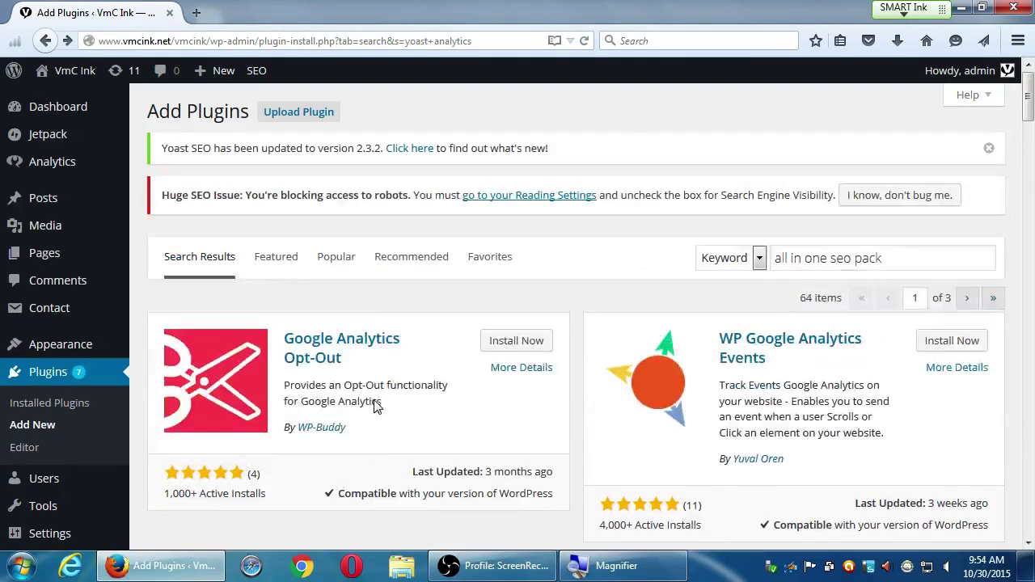
{"action": "left_click_drag", "start_coordinate": [915, 257], "coordinate": [711, 263]}
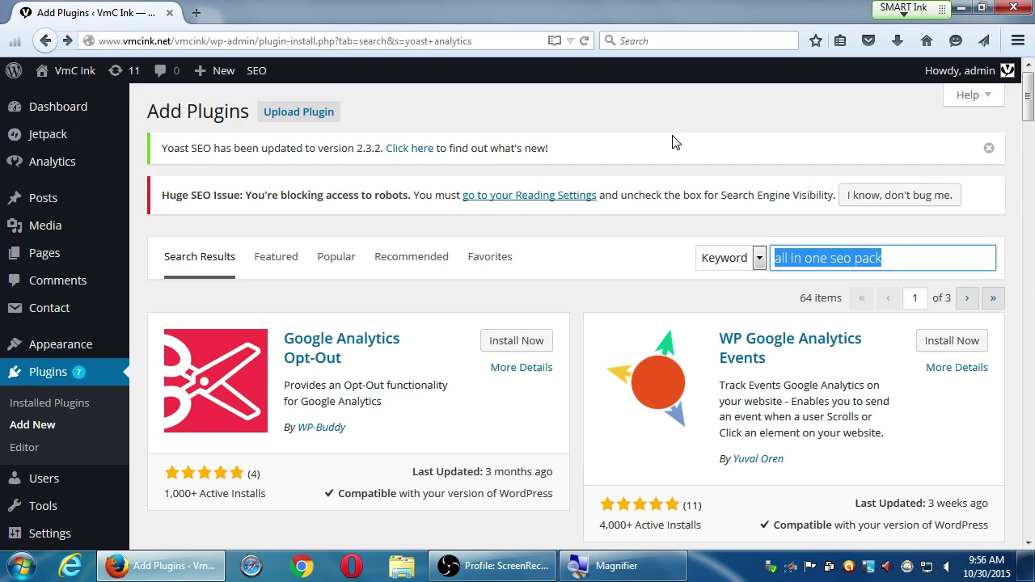
{"action": "type", "text": "redirection"}
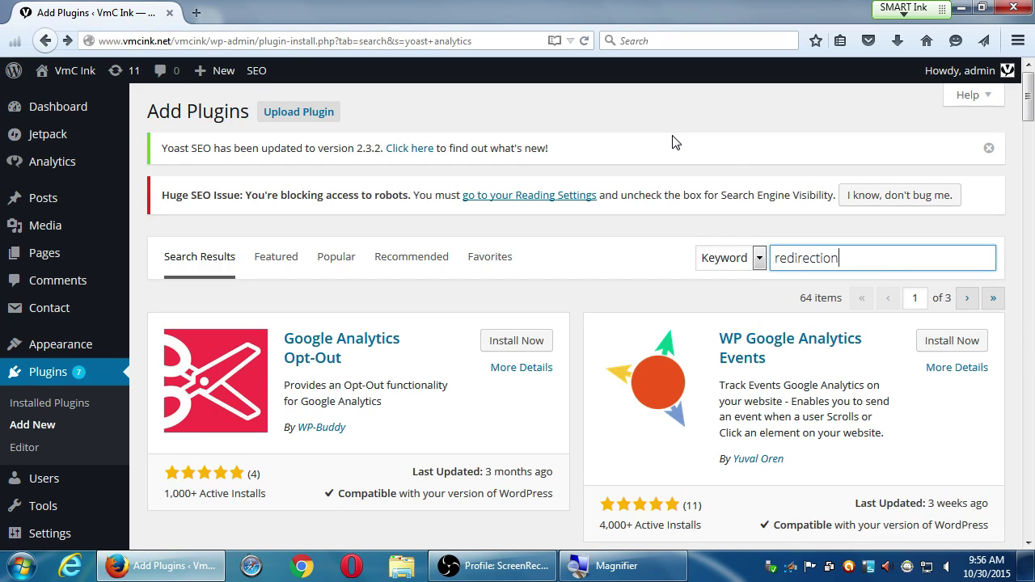
{"action": "key", "text": "Return"}
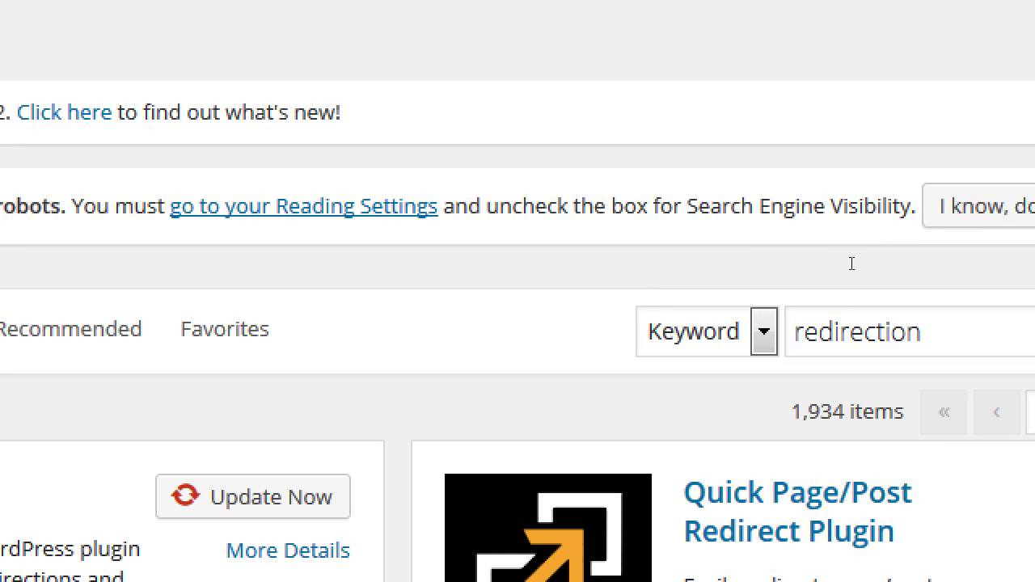
Enter the example contact page address victor.com/contact-us in the browser's address field
{"action": "key", "text": "Tab"}
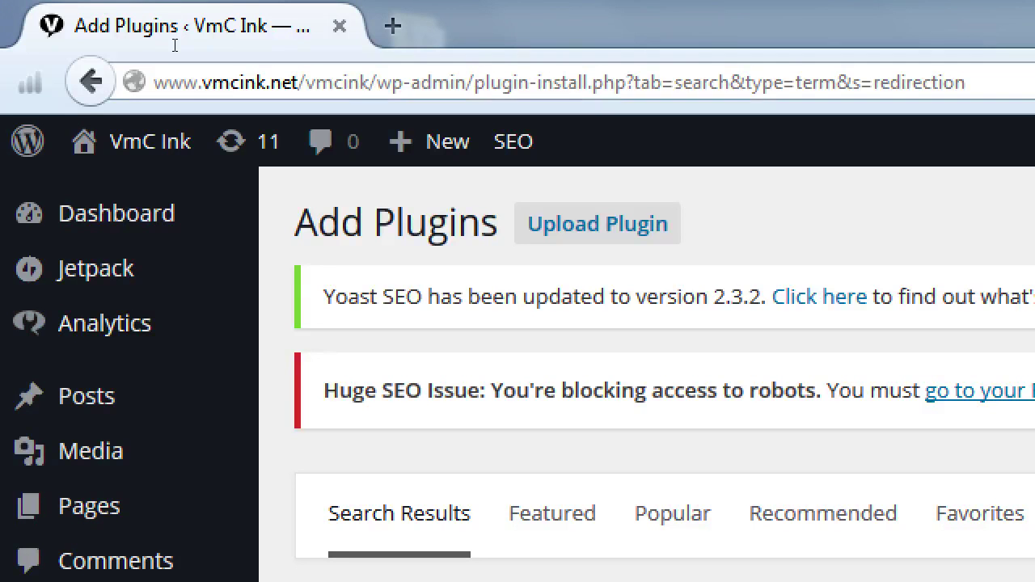
{"action": "left_click", "coordinate": [88, 37]}
{"action": "type", "text": "victor.c"}
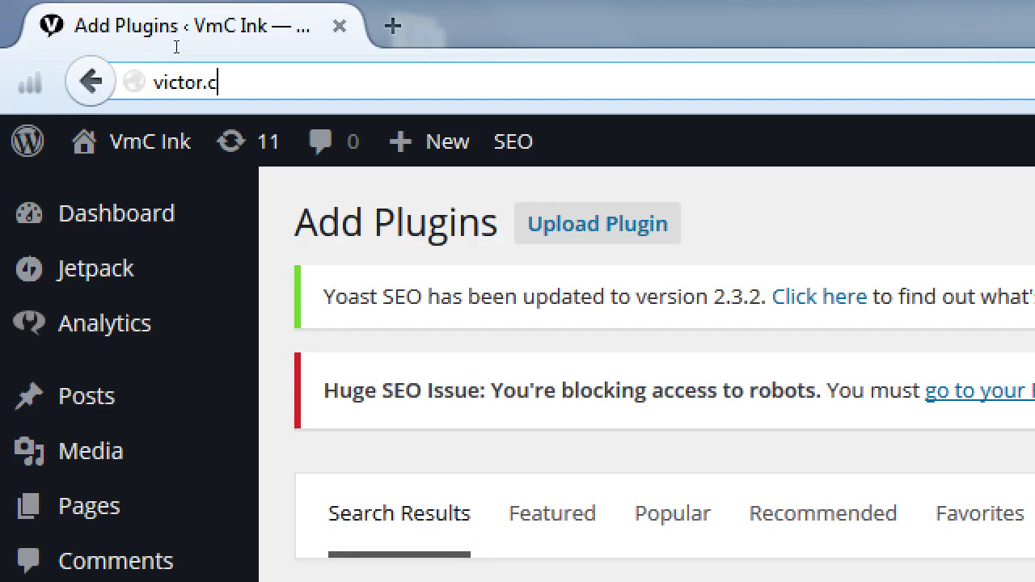
{"action": "type", "text": "om/conta"}
{"action": "key", "text": "BackSpace"}
{"action": "type", "text": "ontav"}
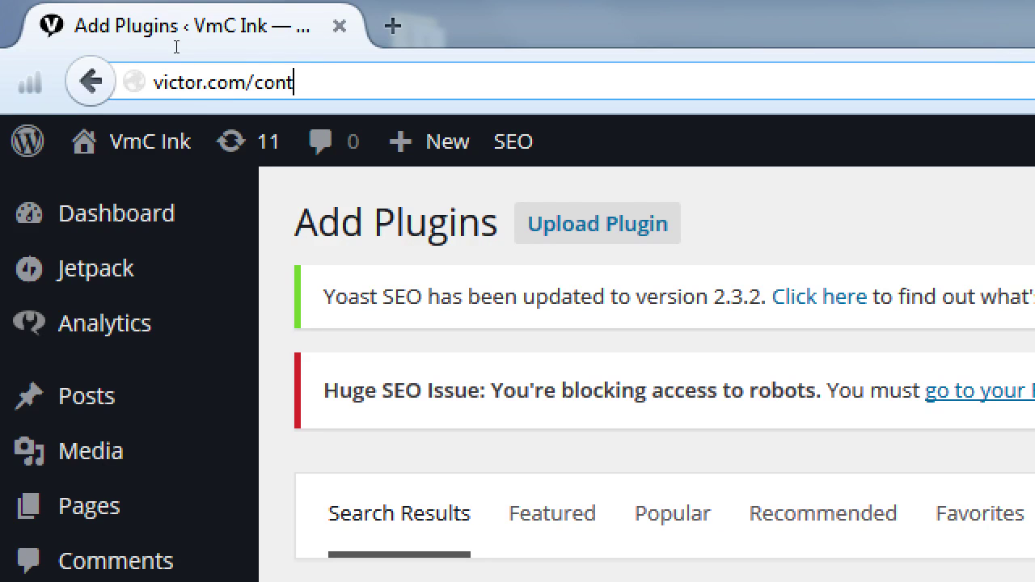
{"action": "key", "text": "BackSpace"}
{"action": "type", "text": "ct-us"}
Change the ending of the example address so it reads victor.com/contact-the-company
{"action": "key", "text": "BackSpace"}
{"action": "key", "text": "BackSpace"}
{"action": "key", "text": "BackSpace"}
{"action": "type", "text": "-s"}
{"action": "key", "text": "BackSpace"}
{"action": "type", "text": "us"}
{"action": "key", "text": "BackSpace"}
{"action": "key", "text": "BackSpace"}
{"action": "key", "text": "BackSpace"}
{"action": "type", "text": "us"}
{"action": "key", "text": "BackSpace"}
{"action": "key", "text": "BackSpace"}
{"action": "type", "text": "-the-"}
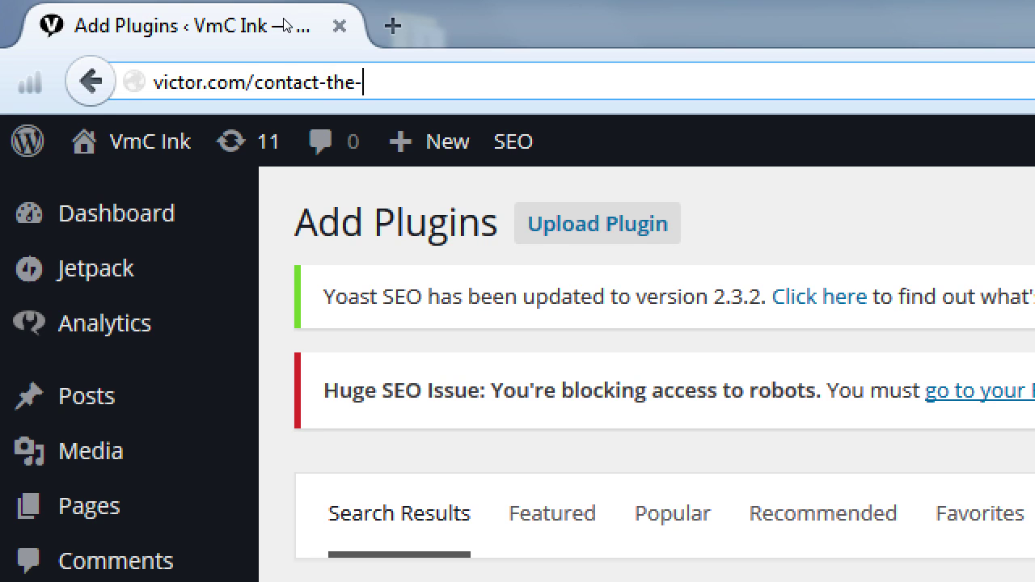
{"action": "type", "text": "company"}
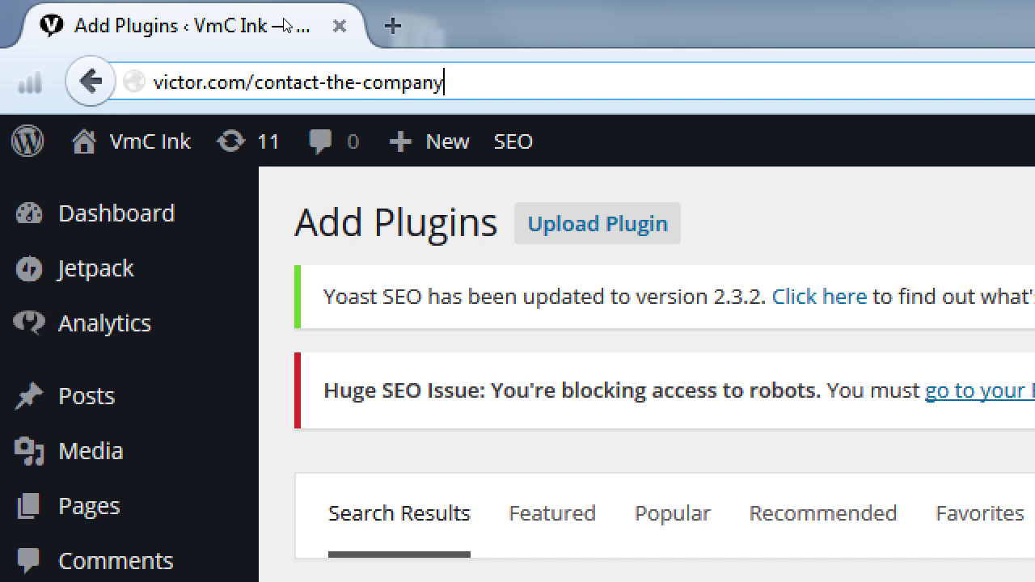
Shorten the example address to victor.com/contact and clear the text selection in the Redirection plugin's description
{"action": "key", "text": "BackSpace"}
{"action": "key", "text": "BackSpace"}
{"action": "key", "text": "BackSpace"}
{"action": "key", "text": "BackSpace"}
{"action": "key", "text": "BackSpace"}
{"action": "key", "text": "BackSpace"}
{"action": "key", "text": "BackSpace"}
{"action": "key", "text": "BackSpace"}
{"action": "key", "text": "BackSpace"}
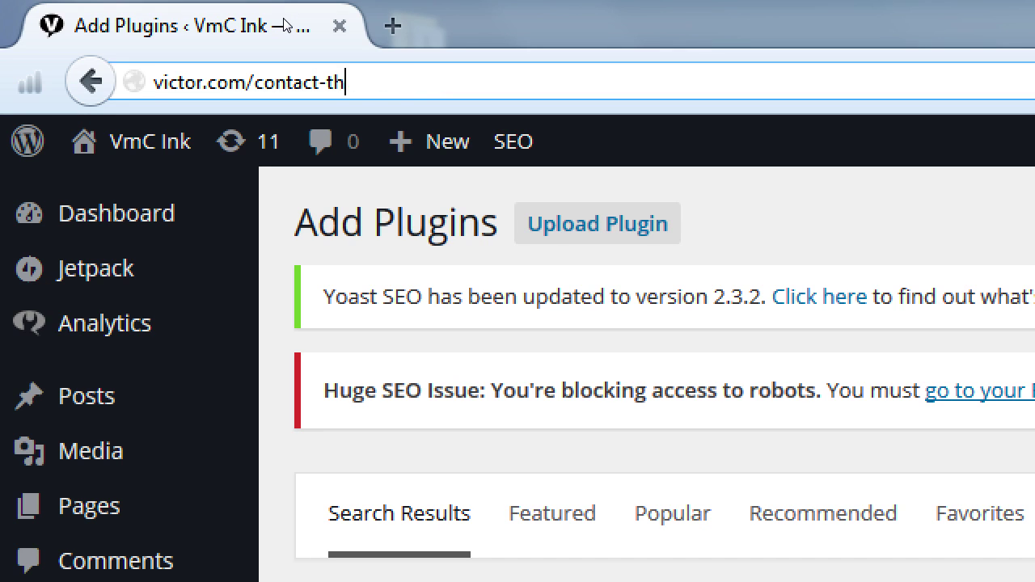
{"action": "key", "text": "BackSpace"}
{"action": "key", "text": "BackSpace"}
{"action": "key", "text": "BackSpace"}
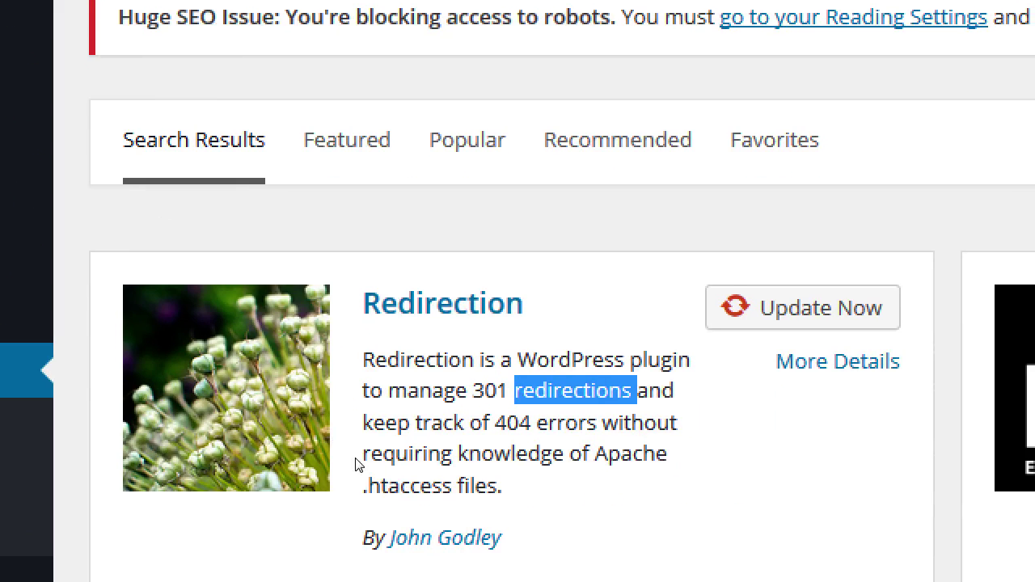
{"action": "left_click", "coordinate": [373, 301]}
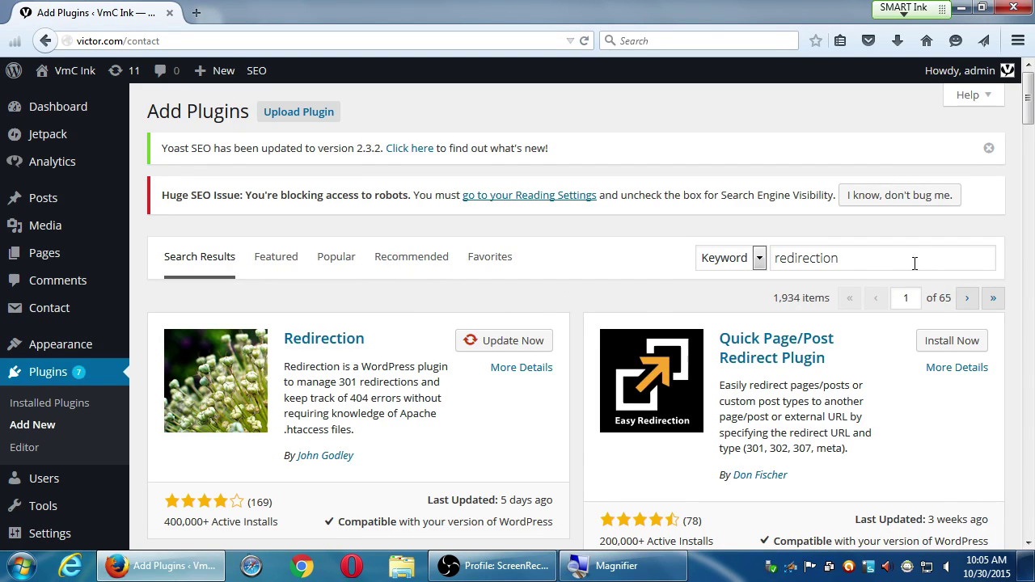
Replace the plugin search term with "duplicator" and run the search
{"action": "left_click_drag", "start_coordinate": [912, 261], "coordinate": [722, 272]}
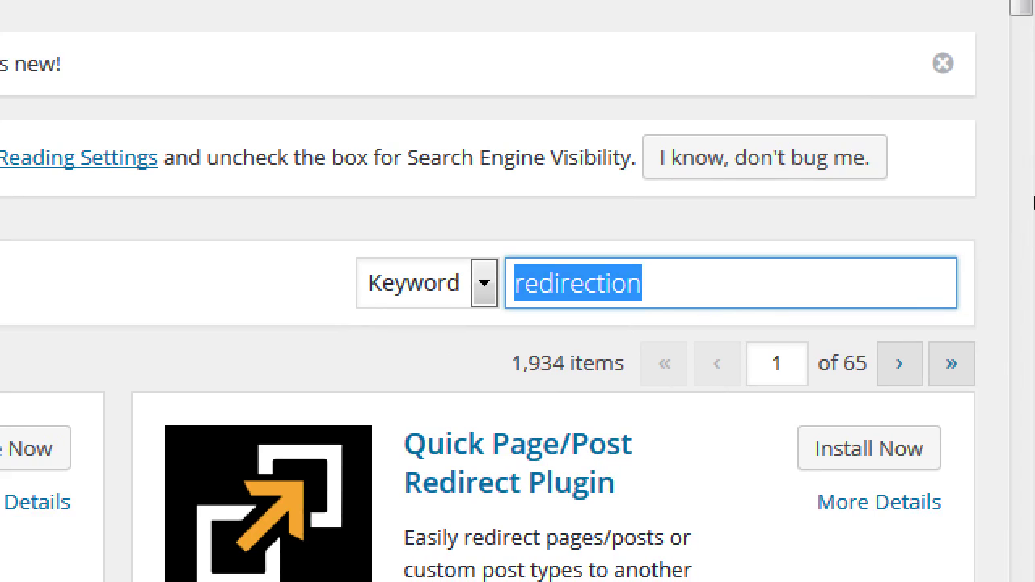
{"action": "type", "text": "dpu"}
{"action": "key", "text": "BackSpace"}
{"action": "key", "text": "BackSpace"}
{"action": "type", "text": "upli"}
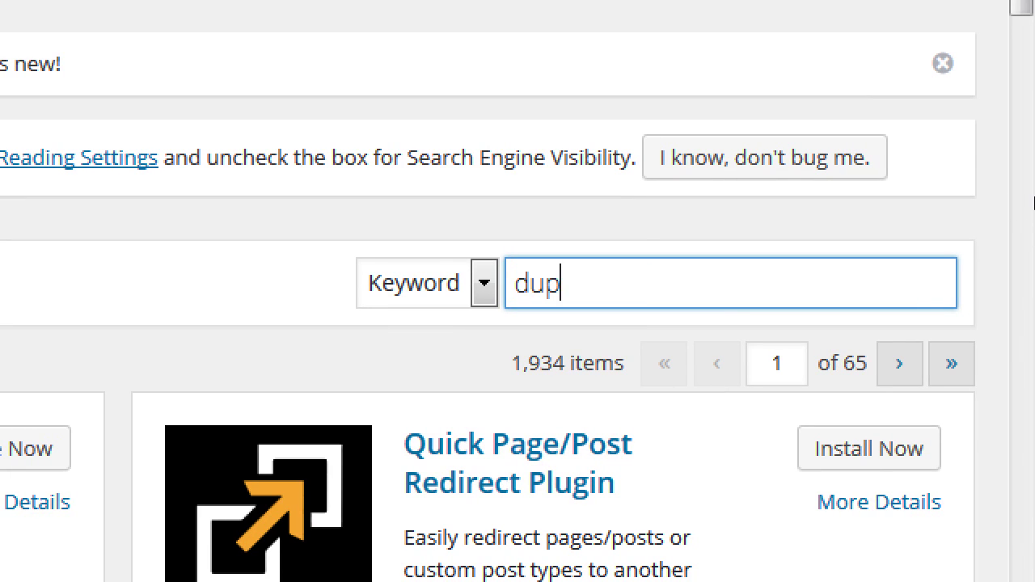
{"action": "type", "text": "cator"}
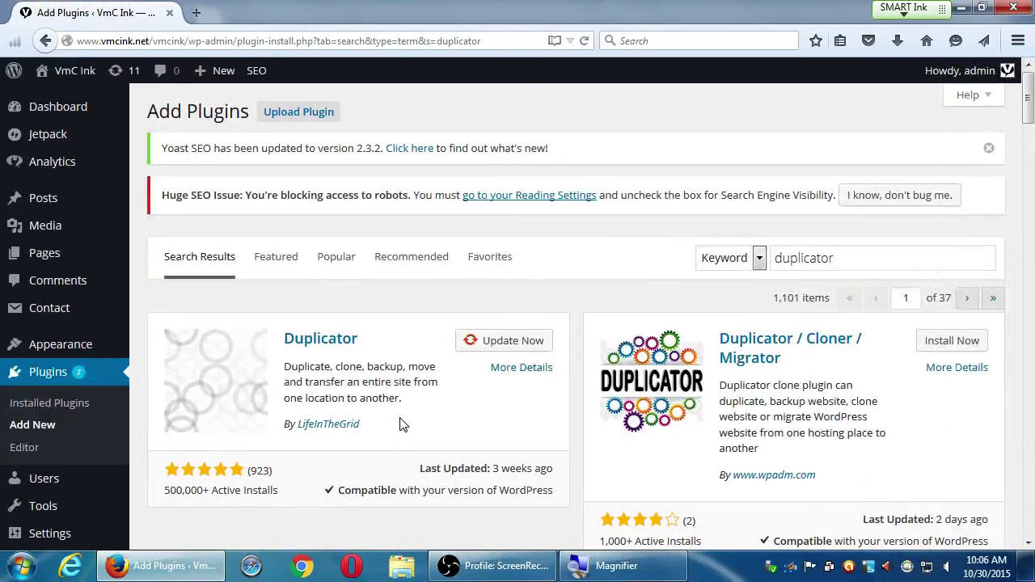
View the HTML source of the duplicator results page, then close it
{"action": "key", "text": "ctrl+u"}
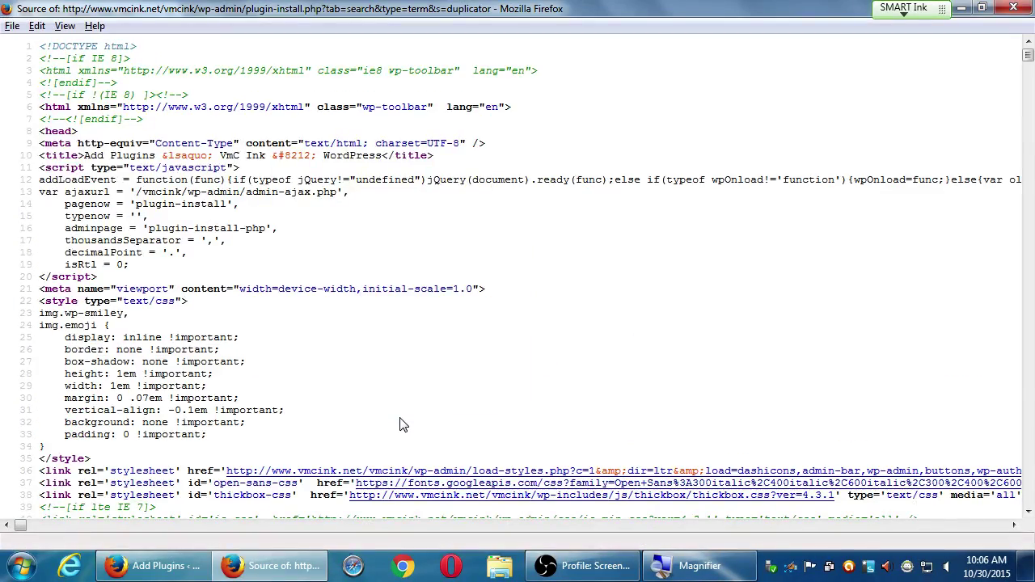
{"action": "scroll", "coordinate": [403, 425], "scroll_direction": "down", "scroll_amount": 12}
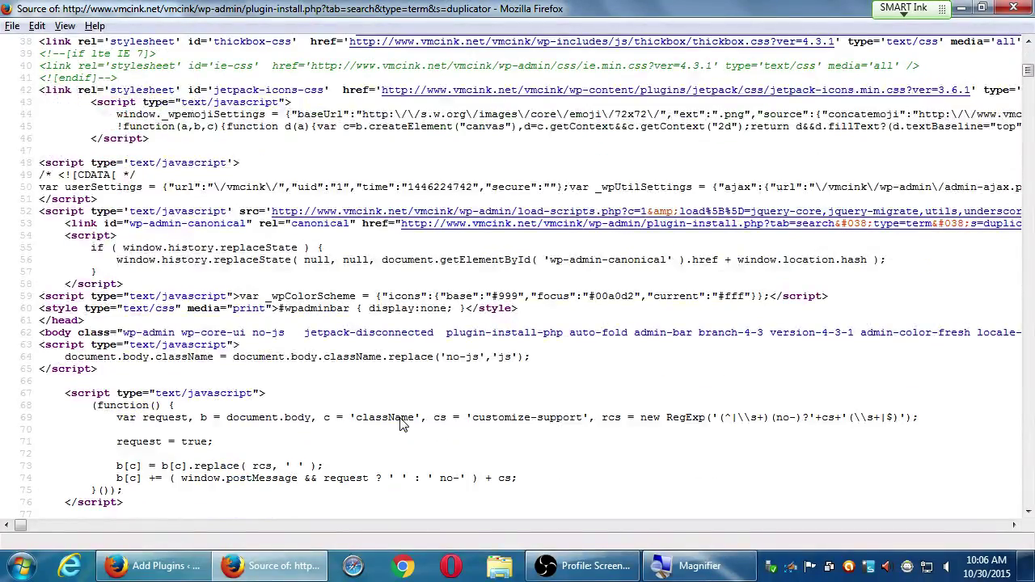
{"action": "key", "text": "ctrl+w"}
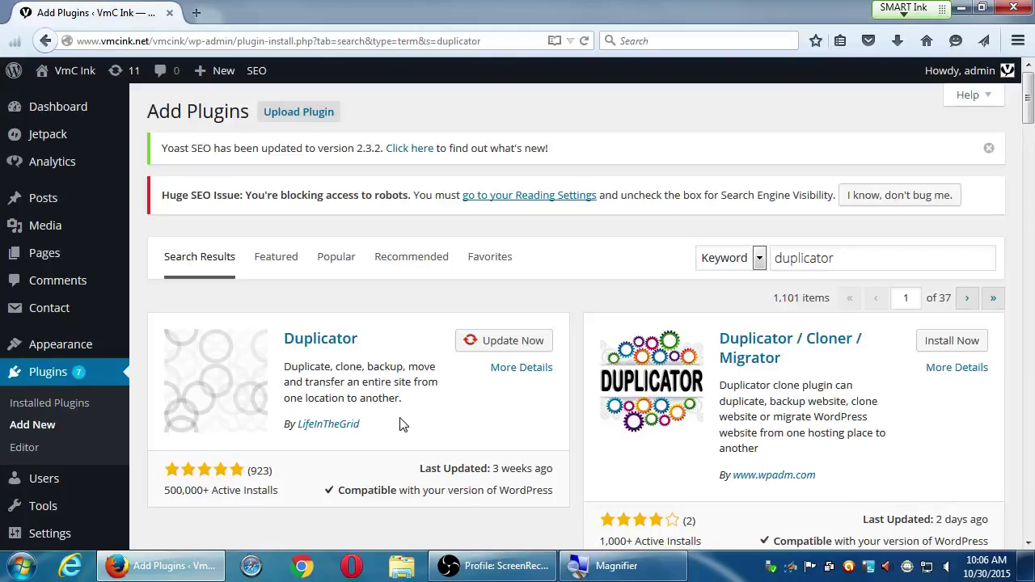
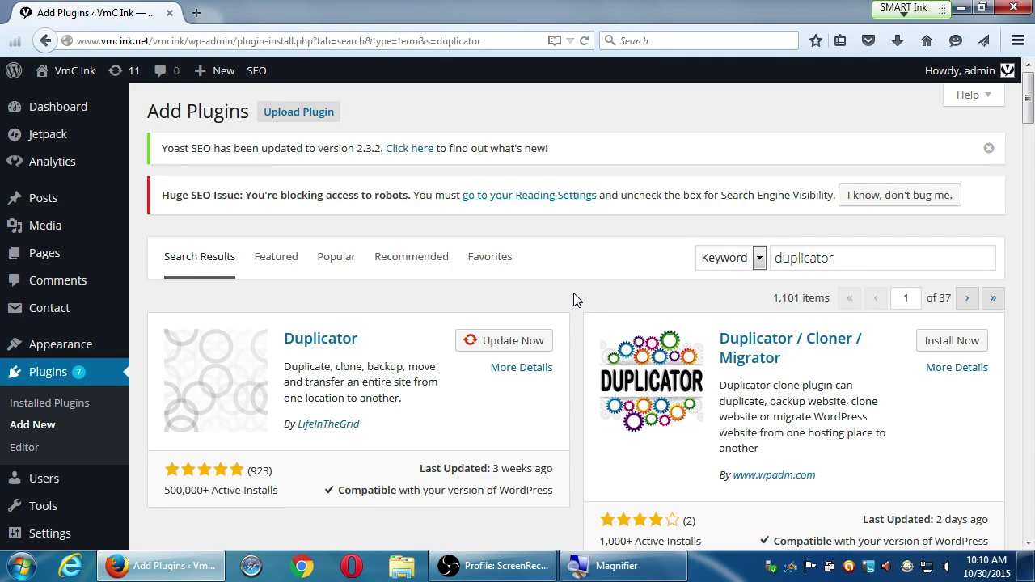
Move the rec.mp4 file on the desktop to the empty area beside the icons and switch back to Firefox
{"action": "key", "text": "super+d"}
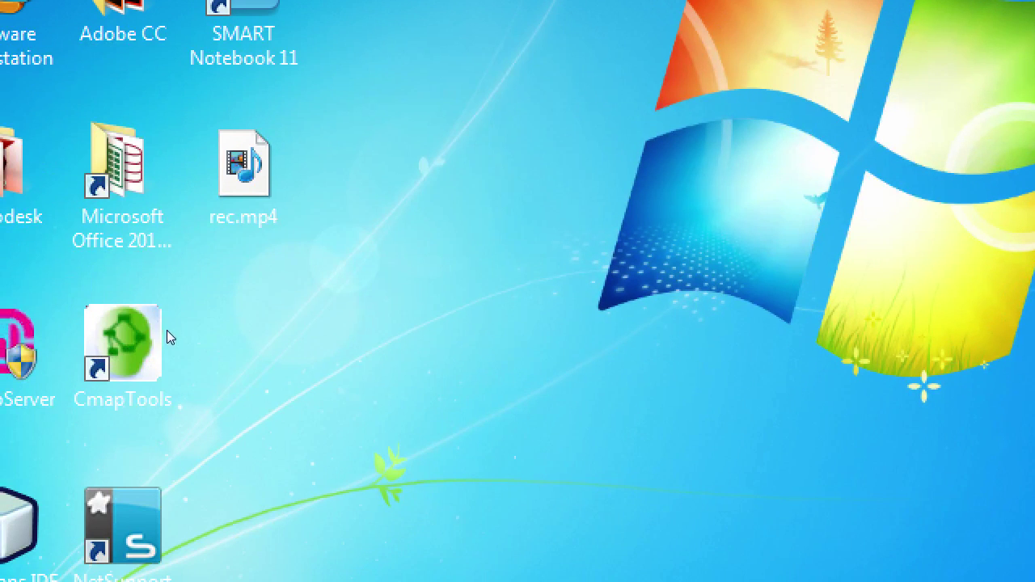
{"action": "left_click_drag", "start_coordinate": [242, 162], "coordinate": [477, 186]}
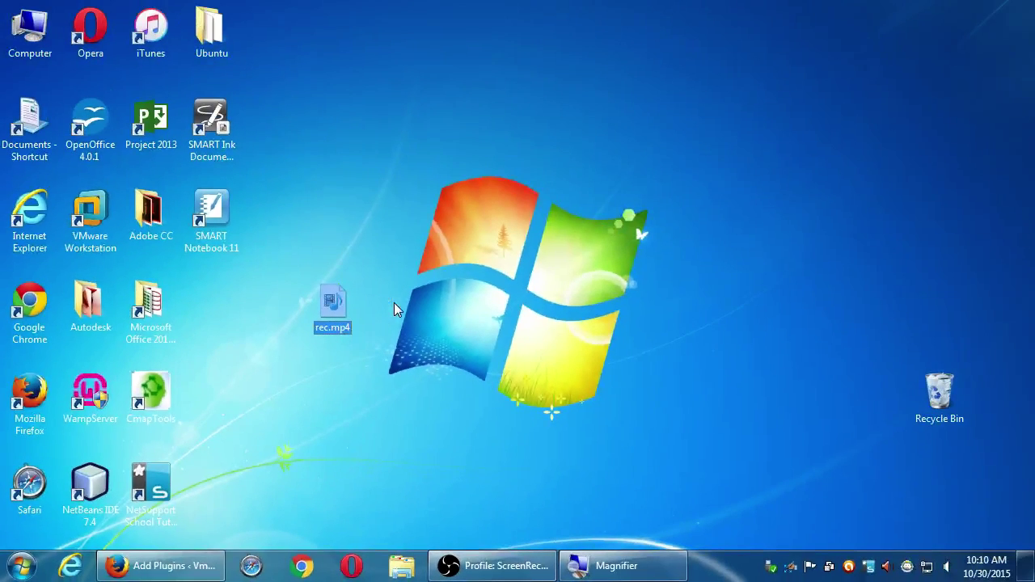
{"action": "left_click", "coordinate": [158, 570]}
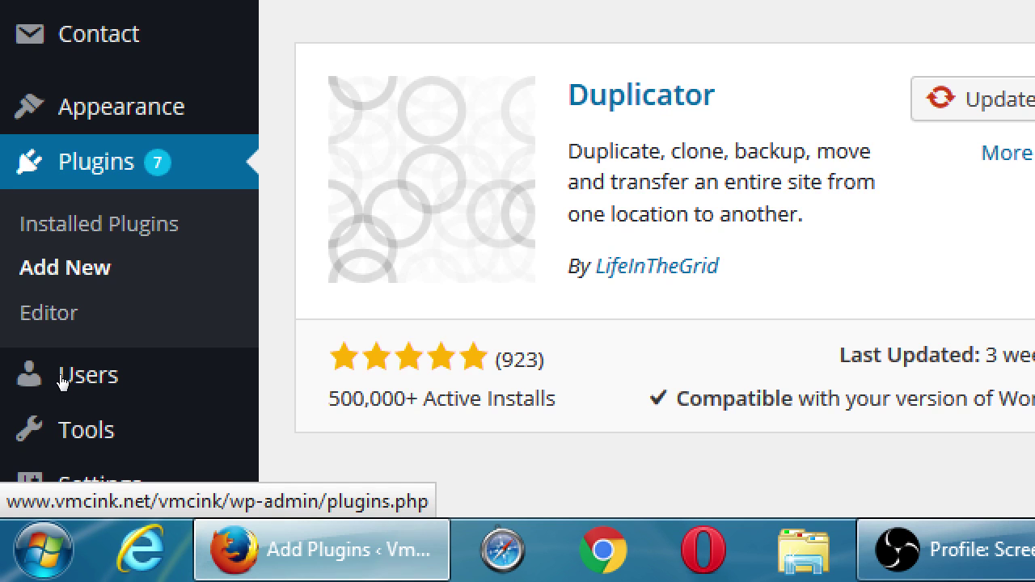
Examine the Duplicator listing, the site's admin menu and the page's web address
{"action": "scroll", "coordinate": [518, 258], "scroll_direction": "down", "scroll_amount": 4}
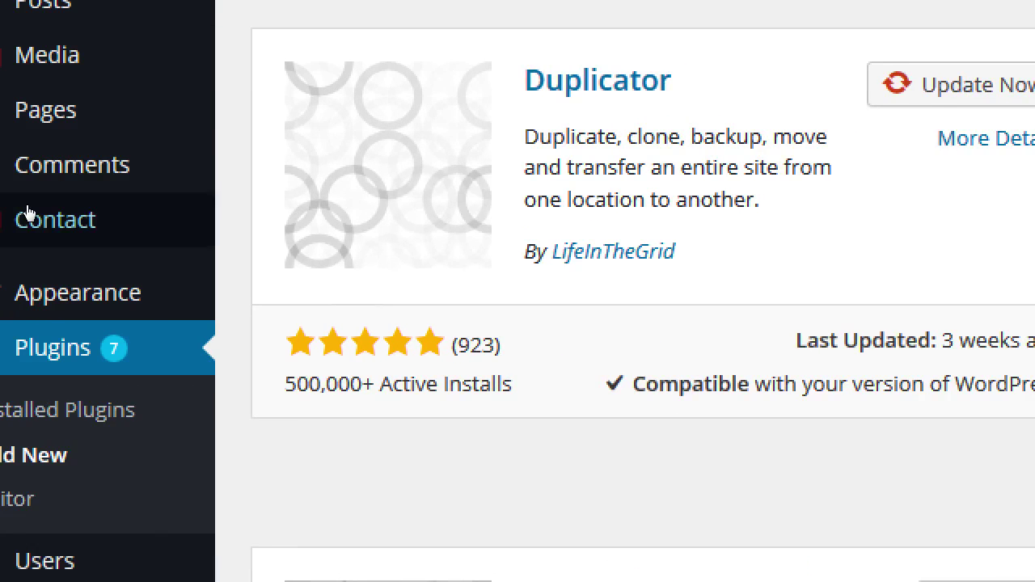
{"action": "mouse_move", "coordinate": [98, 226]}
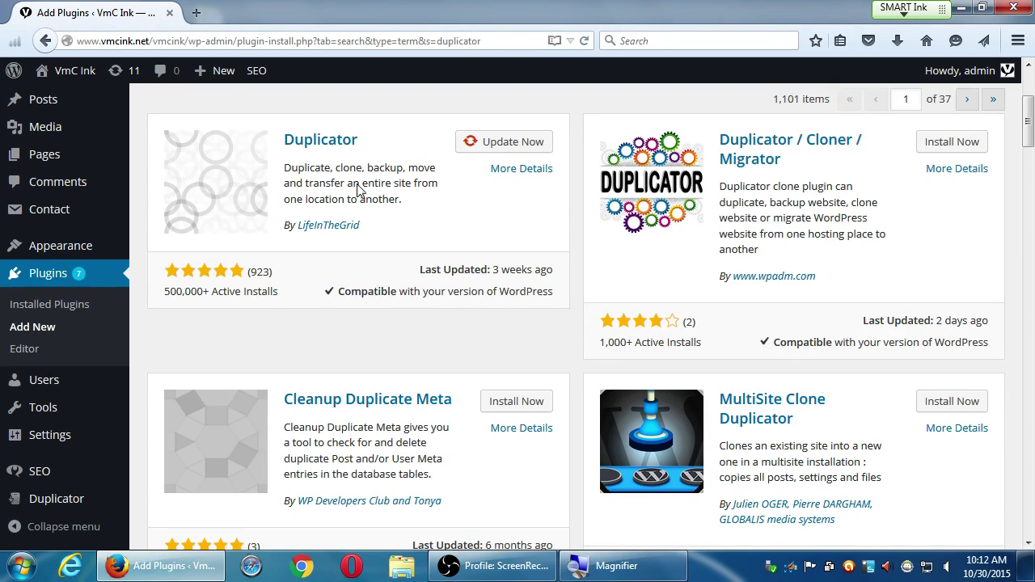
{"action": "scroll", "coordinate": [358, 198], "scroll_direction": "up", "scroll_amount": 3}
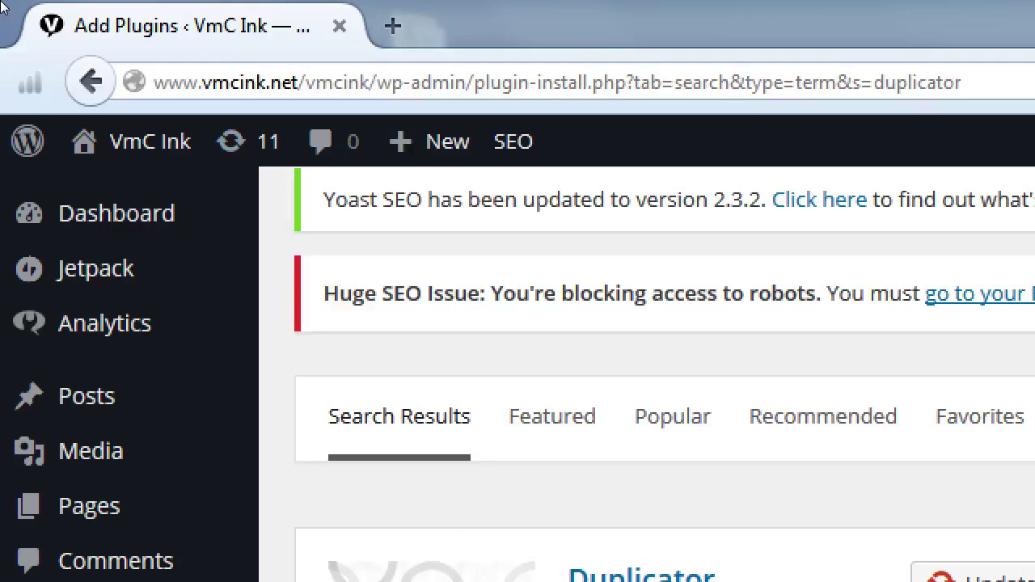
{"action": "key", "text": "ctrl+l"}
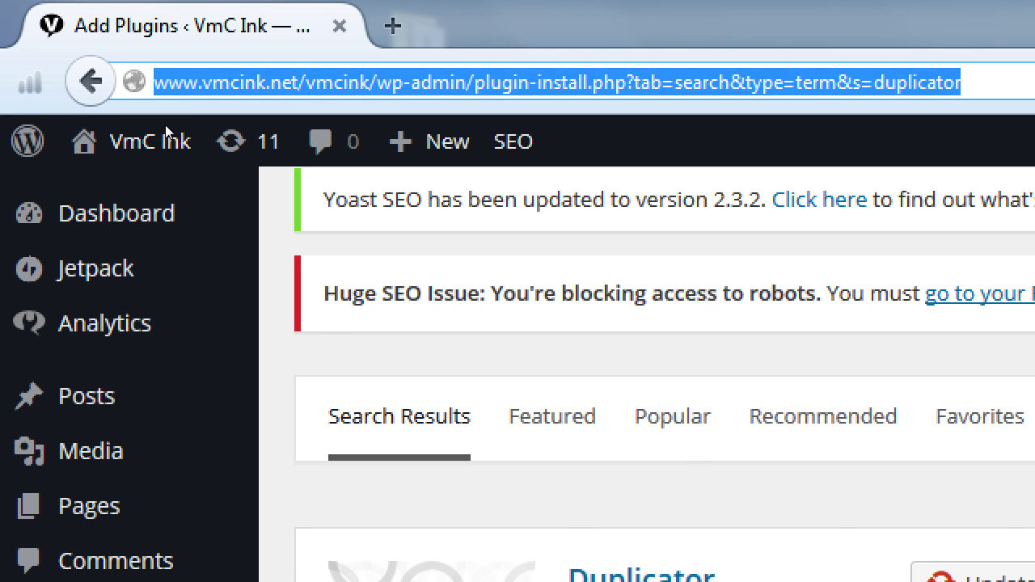
{"action": "scroll", "coordinate": [152, 144], "scroll_direction": "down", "scroll_amount": 3}
{"action": "scroll", "coordinate": [115, 266], "scroll_direction": "down", "scroll_amount": 4}
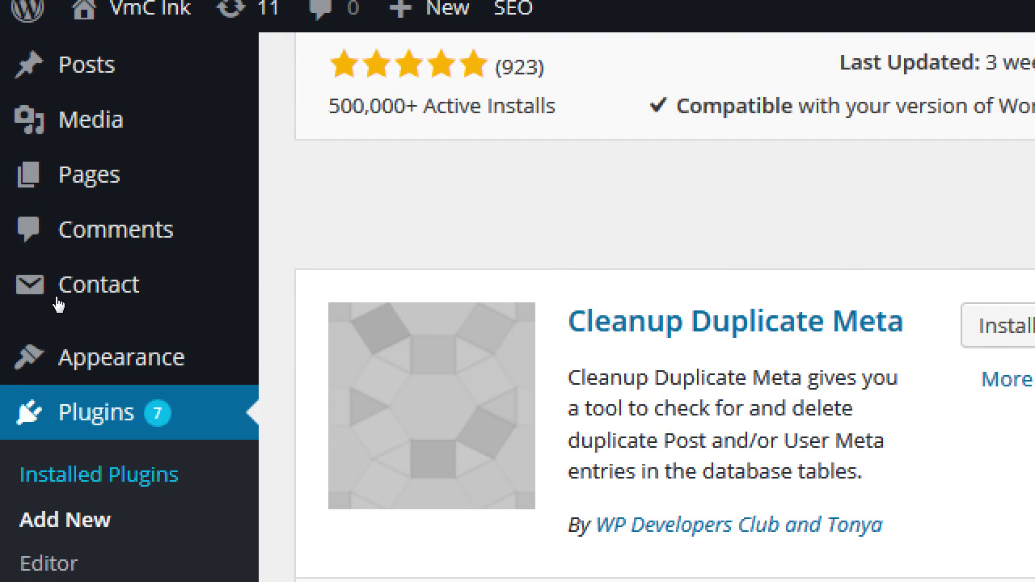
{"action": "scroll", "coordinate": [109, 266], "scroll_direction": "up", "scroll_amount": 10}
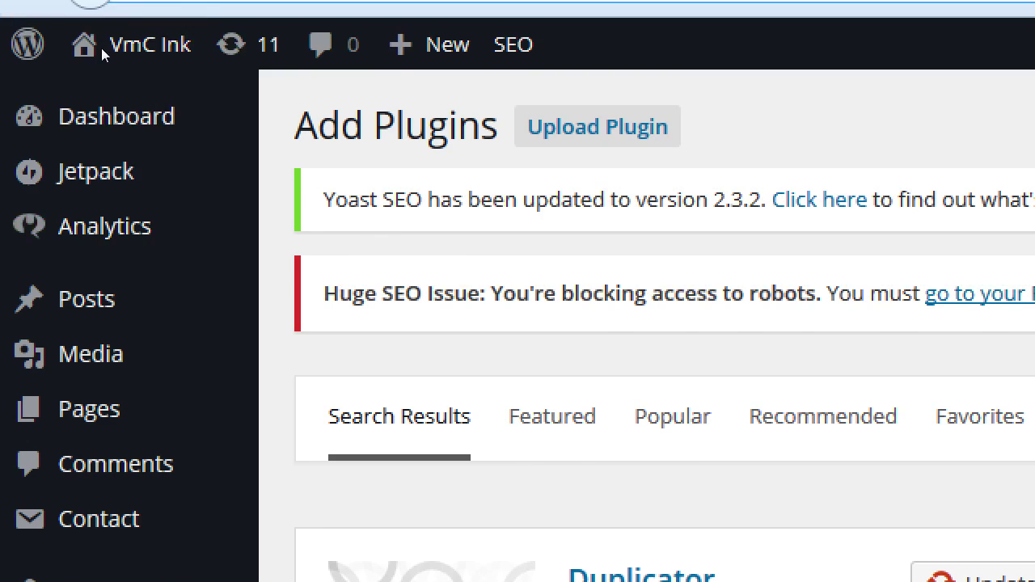
{"action": "left_click", "coordinate": [142, 83]}
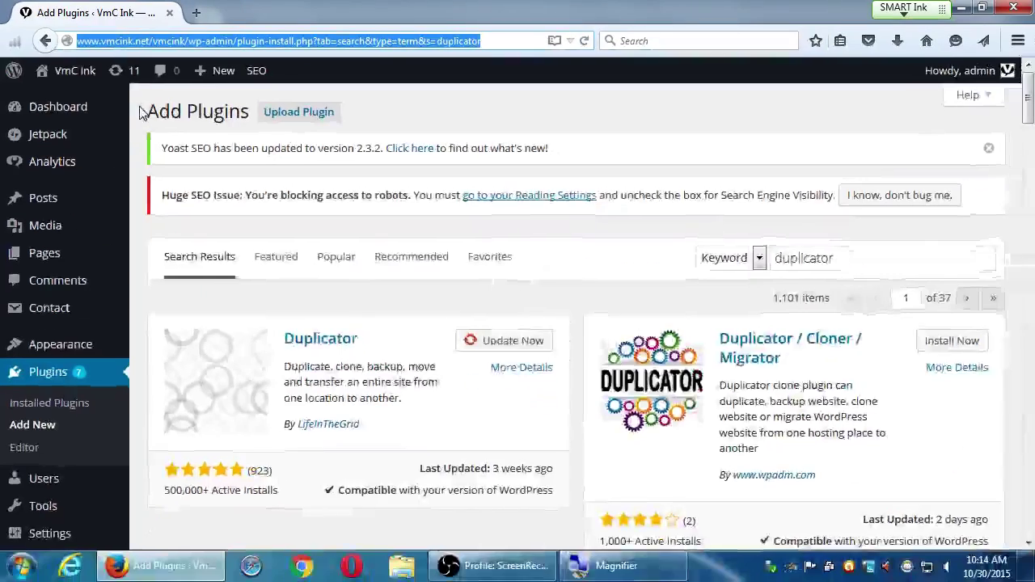
{"action": "left_click", "coordinate": [497, 105]}
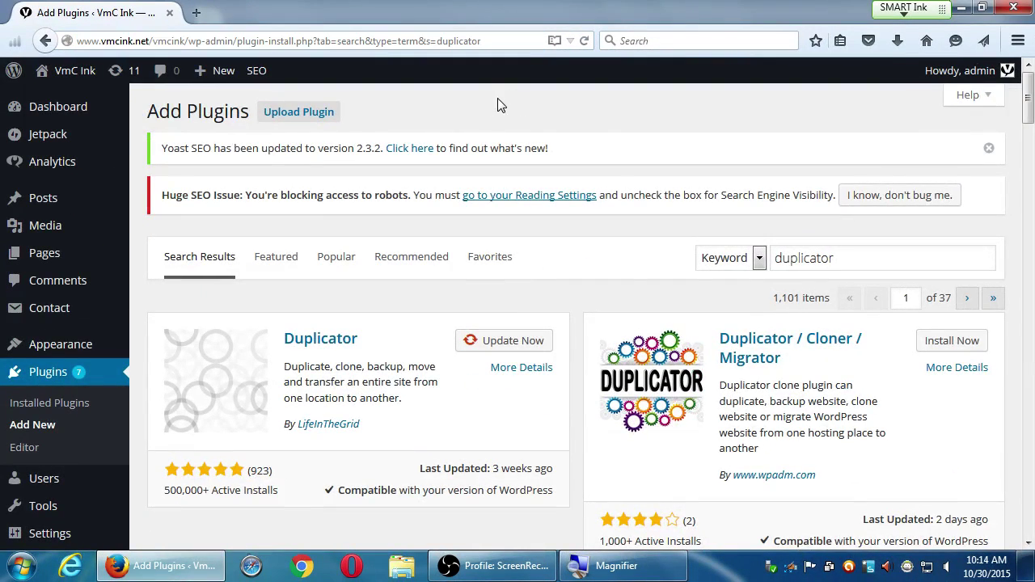
Look through the other plugin listings in the duplicator search results
{"action": "scroll", "coordinate": [606, 182], "scroll_direction": "down", "scroll_amount": 5}
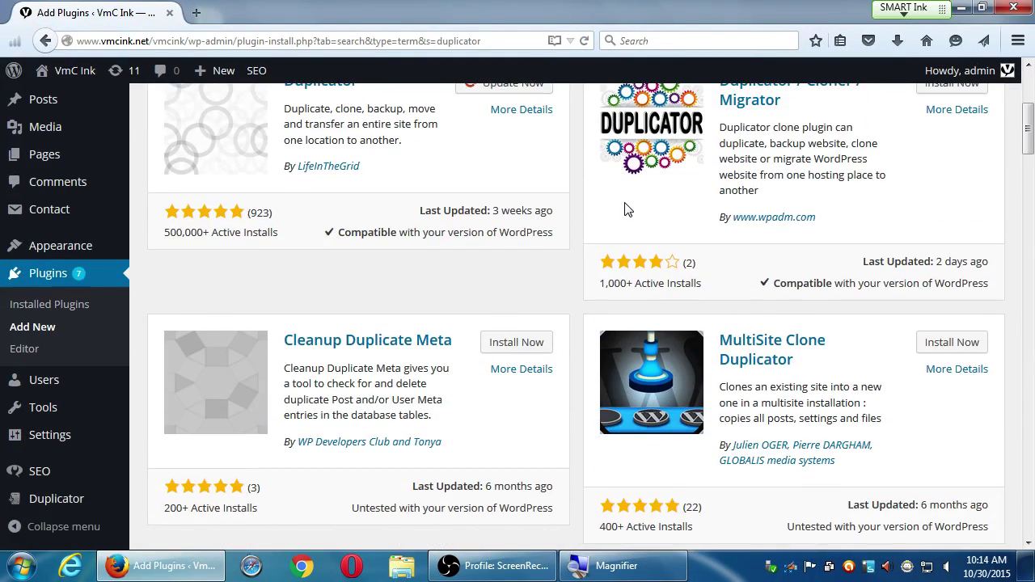
{"action": "scroll", "coordinate": [624, 209], "scroll_direction": "down", "scroll_amount": 6}
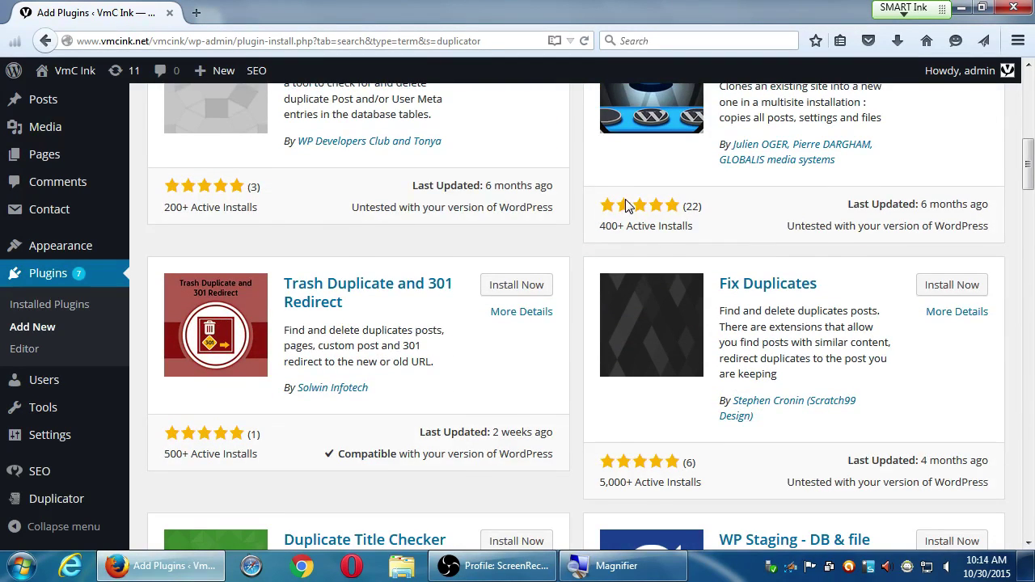
{"action": "scroll", "coordinate": [624, 206], "scroll_direction": "down", "scroll_amount": 4}
{"action": "scroll", "coordinate": [624, 206], "scroll_direction": "down", "scroll_amount": 6}
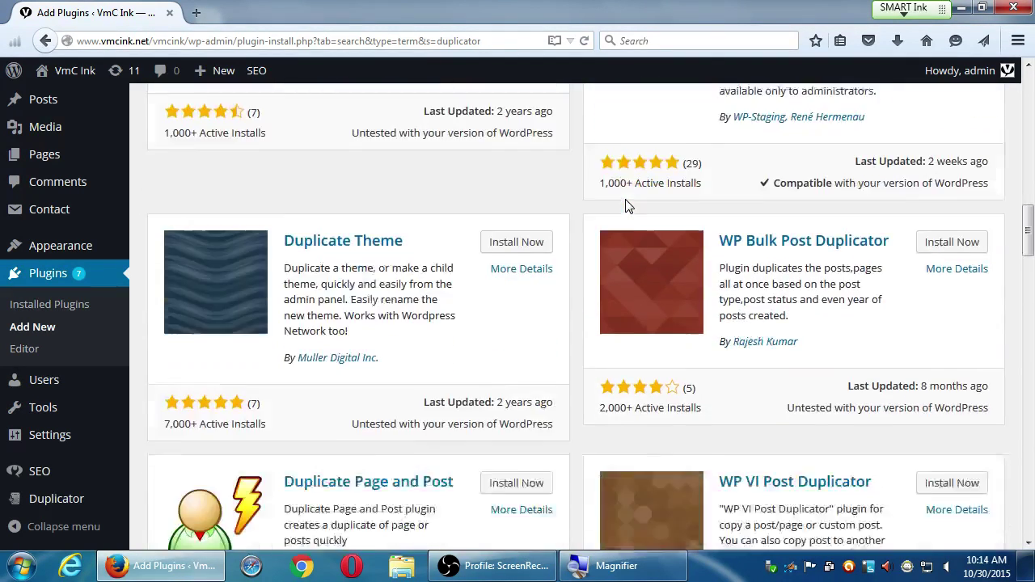
{"action": "scroll", "coordinate": [629, 207], "scroll_direction": "down", "scroll_amount": 1}
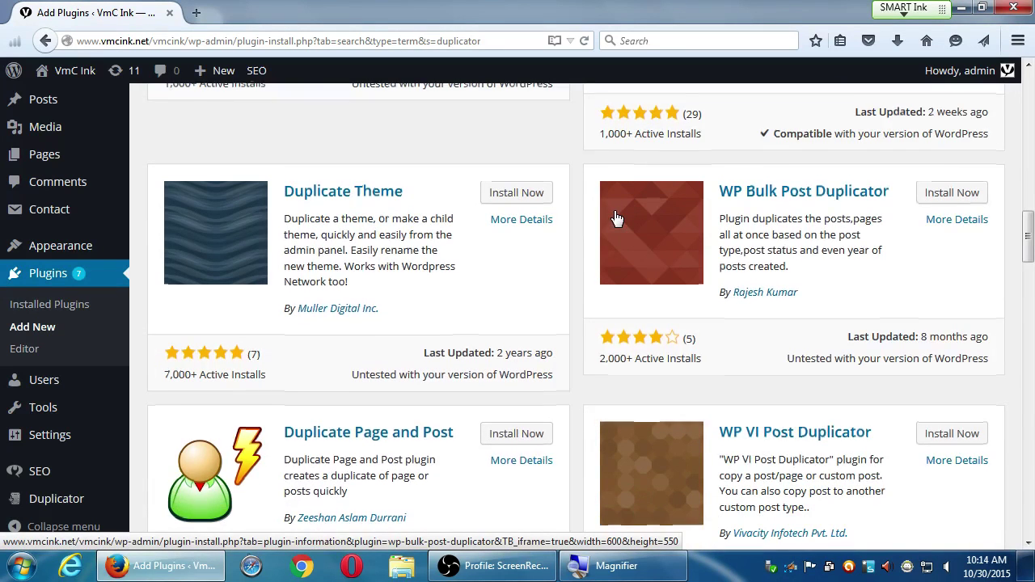
{"action": "scroll", "coordinate": [616, 217], "scroll_direction": "down", "scroll_amount": 4}
Replace the plugin search term with "contact form 7"
{"action": "key", "text": "Home"}
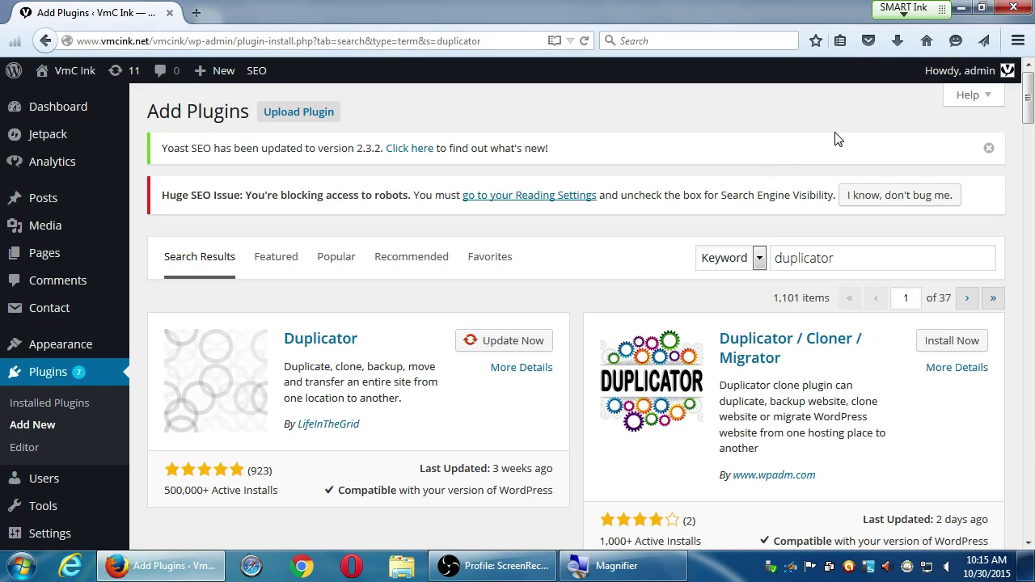
{"action": "left_click", "coordinate": [848, 256]}
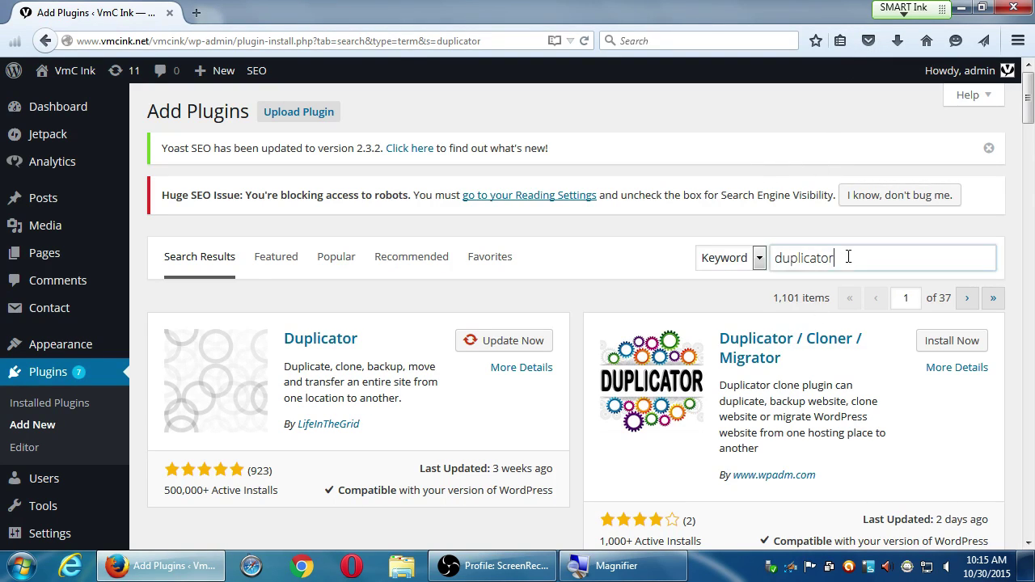
{"action": "double_click", "coordinate": [848, 256]}
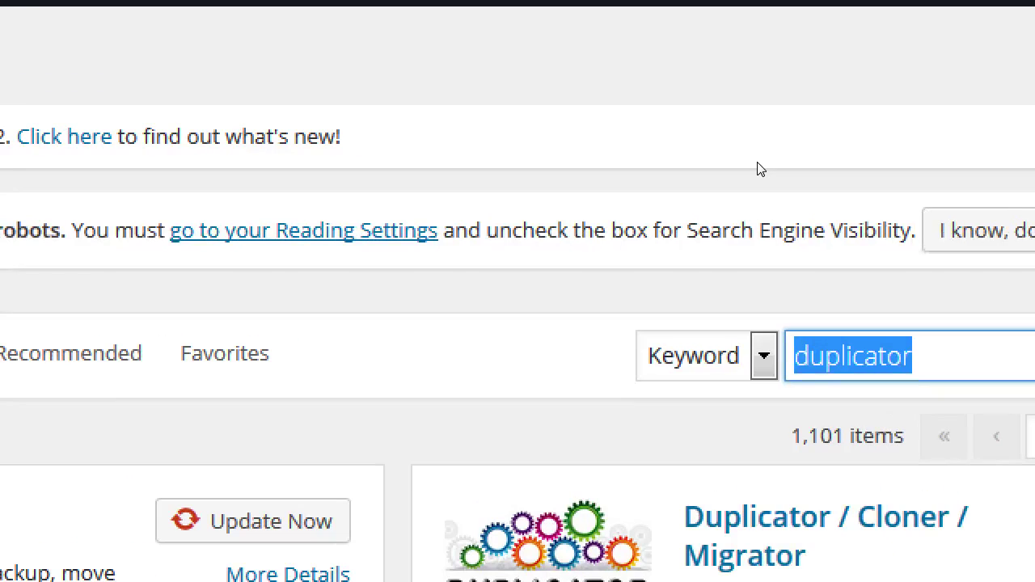
{"action": "type", "text": "contac"}
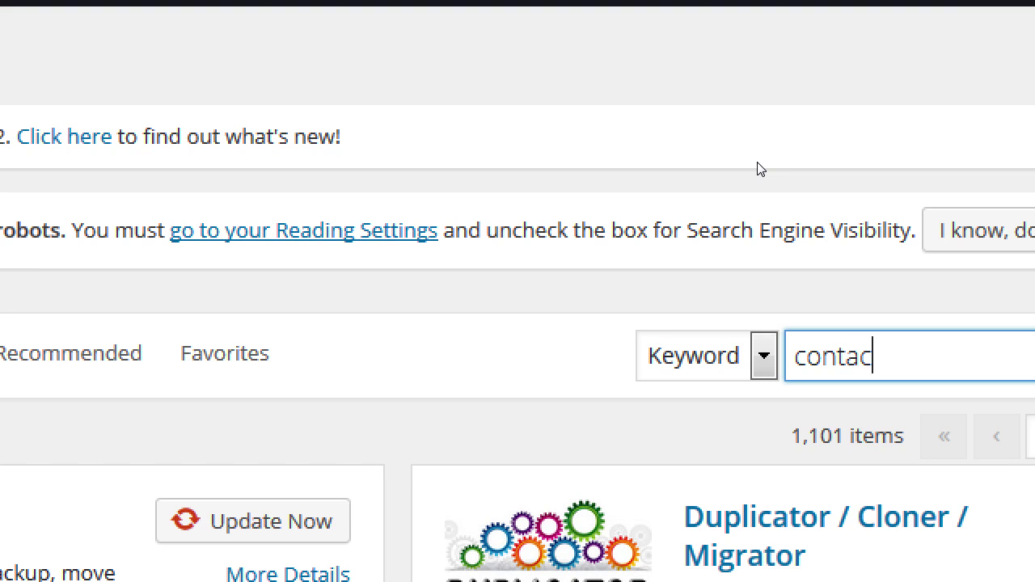
{"action": "type", "text": "t form 7"}
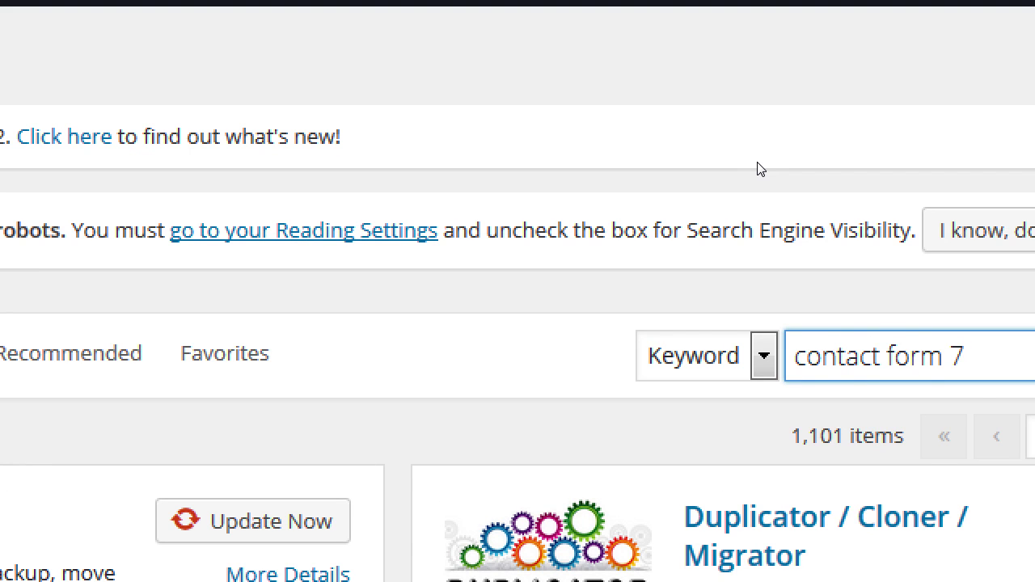
Run the plugin search for "contact form 7" and look over the first listings
{"action": "key", "text": "Return"}
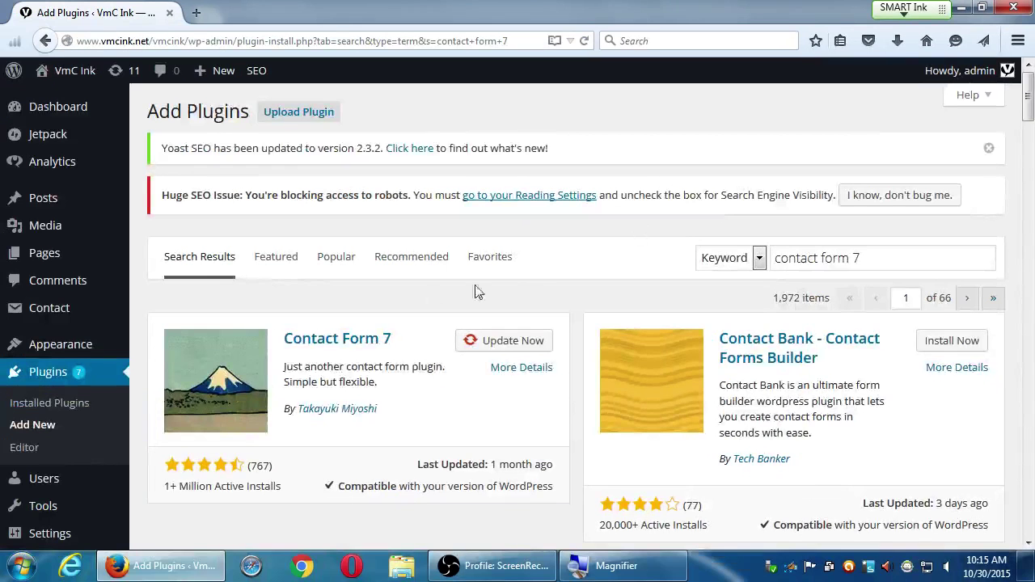
{"action": "scroll", "coordinate": [261, 316], "scroll_direction": "down", "scroll_amount": 3}
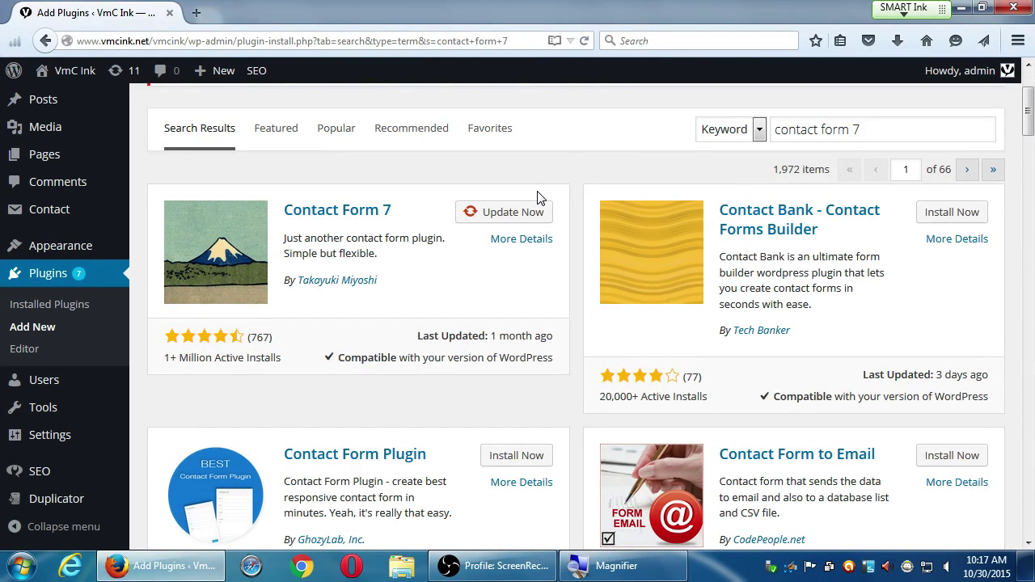
{"action": "scroll", "coordinate": [558, 214], "scroll_direction": "down", "scroll_amount": 1}
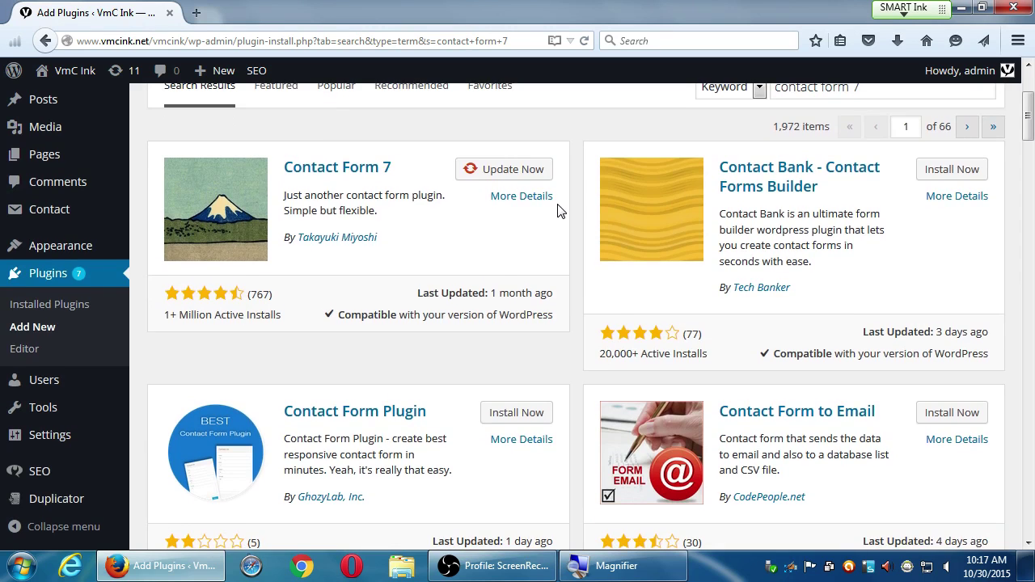
{"action": "scroll", "coordinate": [598, 408], "scroll_direction": "down", "scroll_amount": 1}
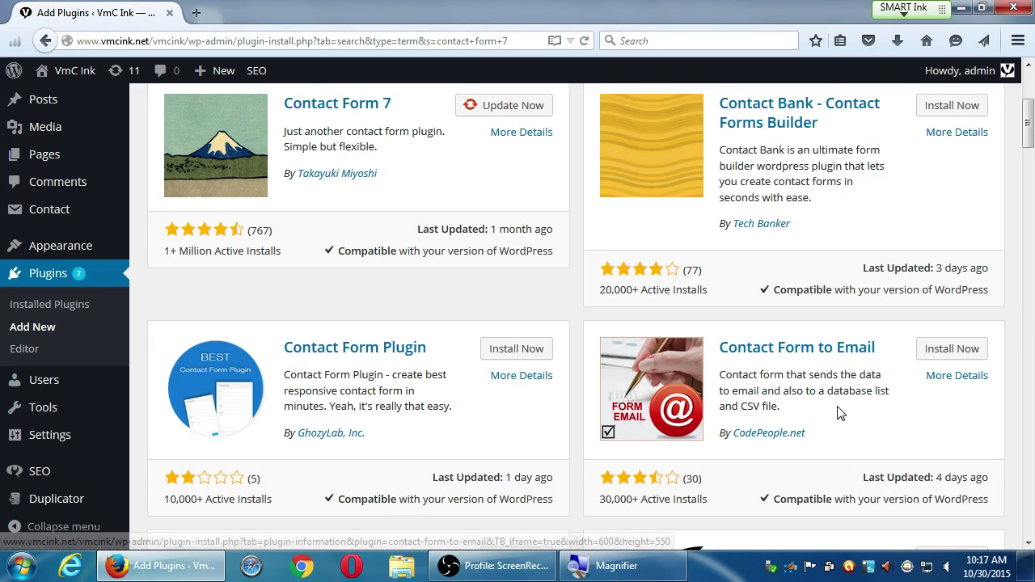
Compare the rating counts of the Contact Form to Email and Contact Form 7 plugins
{"action": "left_click_drag", "start_coordinate": [750, 391], "coordinate": [720, 374]}
{"action": "left_click", "coordinate": [776, 404]}
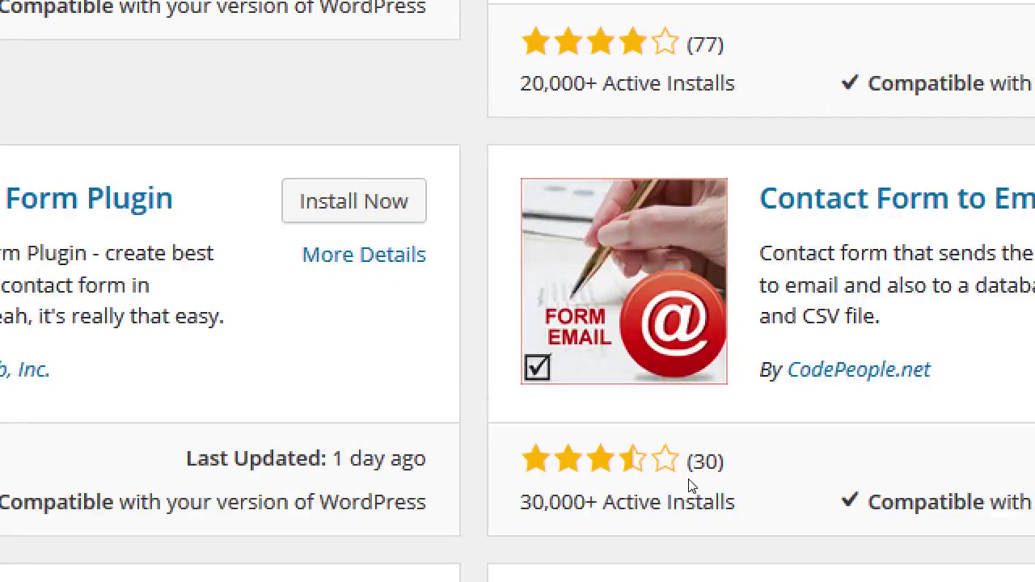
{"action": "double_click", "coordinate": [688, 481]}
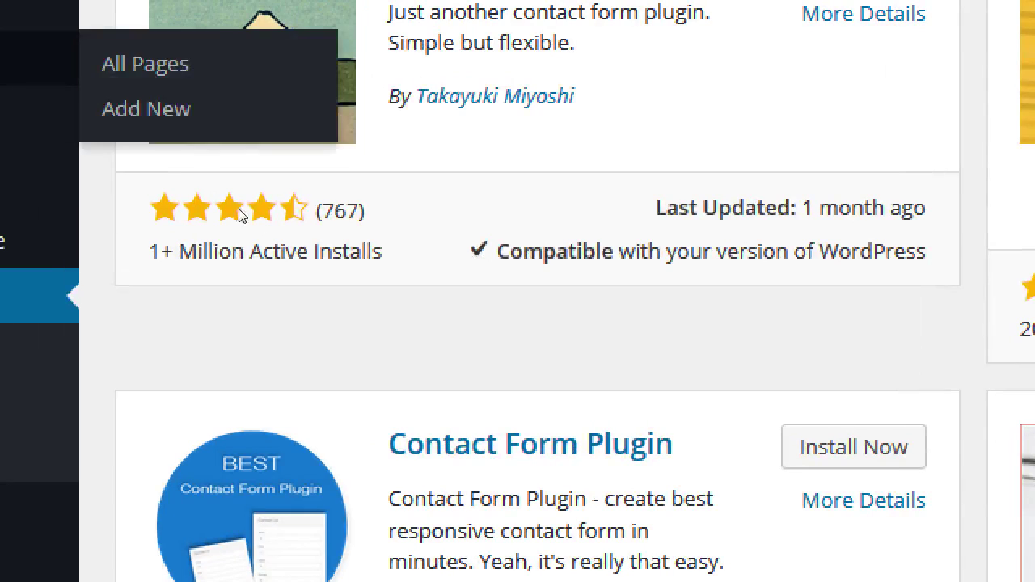
{"action": "double_click", "coordinate": [339, 210]}
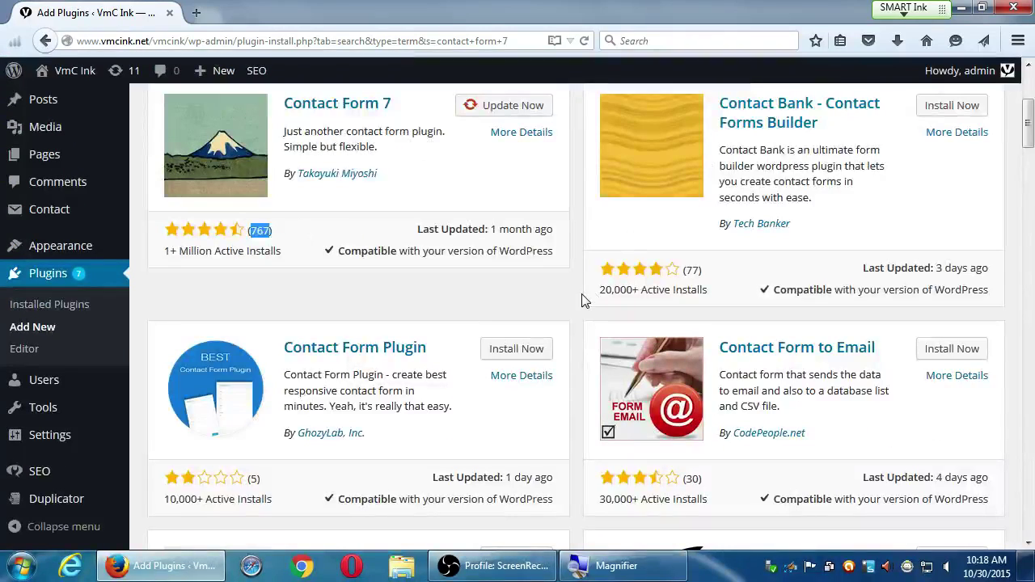
{"action": "left_click", "coordinate": [580, 294]}
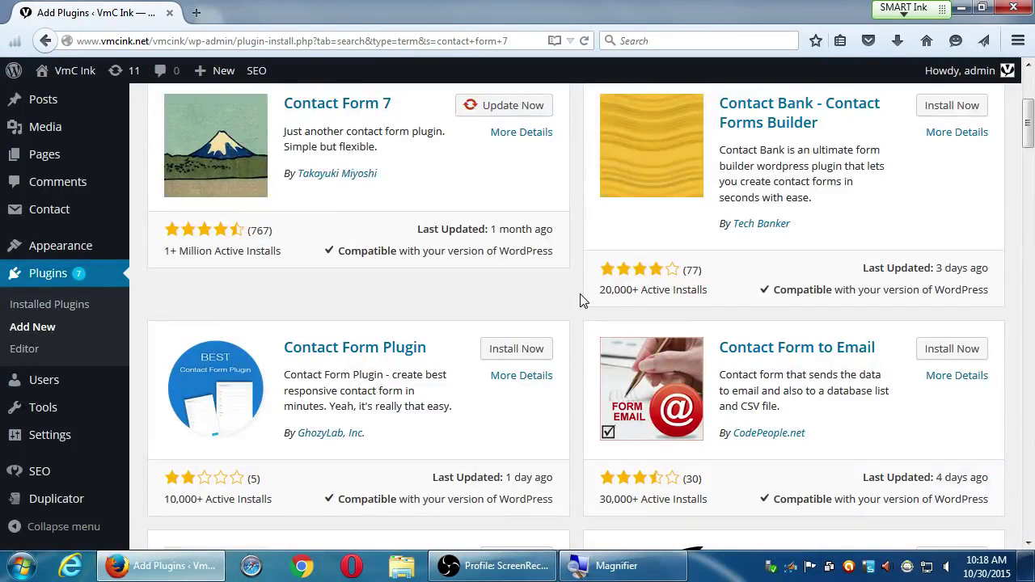
Check when the Contact Form 7 plugin was last updated
{"action": "scroll", "coordinate": [583, 295], "scroll_direction": "up", "scroll_amount": 1}
{"action": "scroll", "coordinate": [603, 301], "scroll_direction": "up", "scroll_amount": 2}
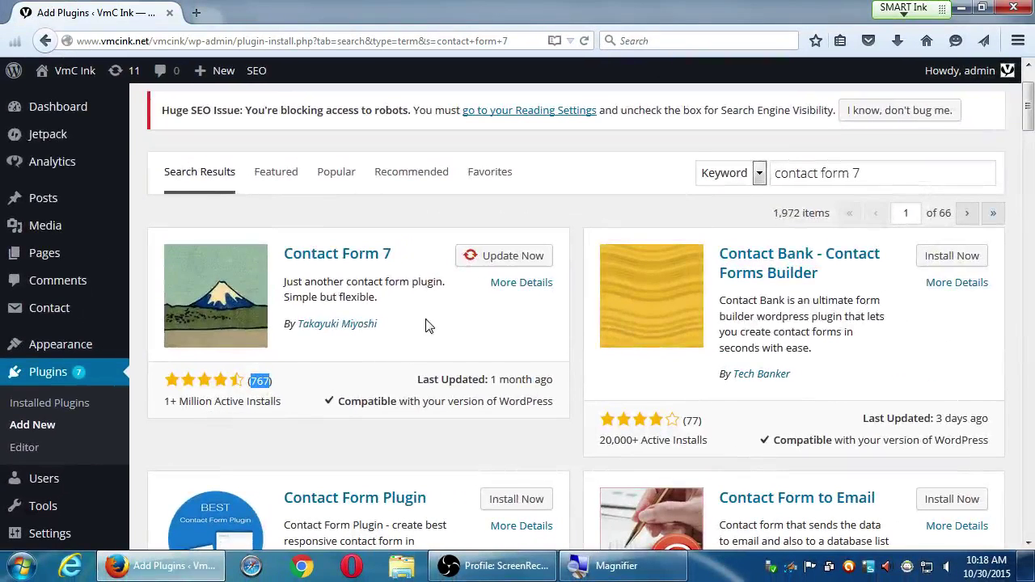
{"action": "left_click", "coordinate": [584, 320]}
{"action": "key", "text": "super+plus"}
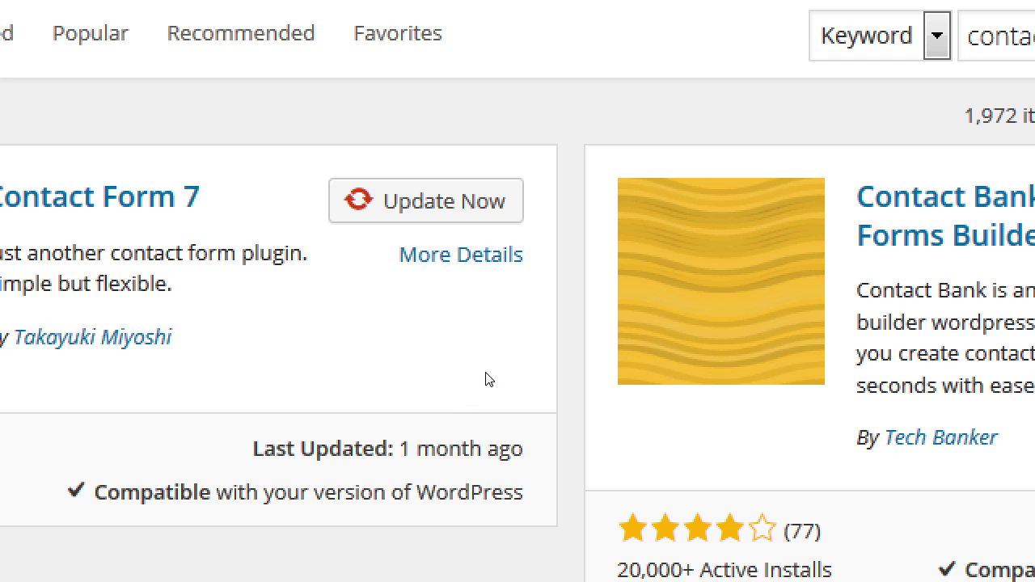
{"action": "left_click_drag", "start_coordinate": [491, 388], "coordinate": [554, 388]}
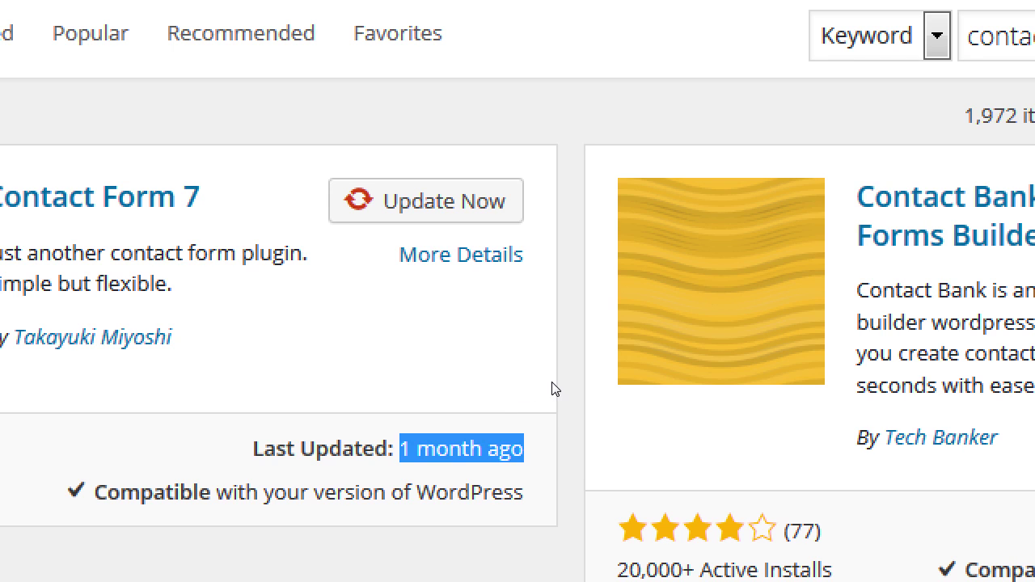
{"action": "left_click", "coordinate": [563, 409]}
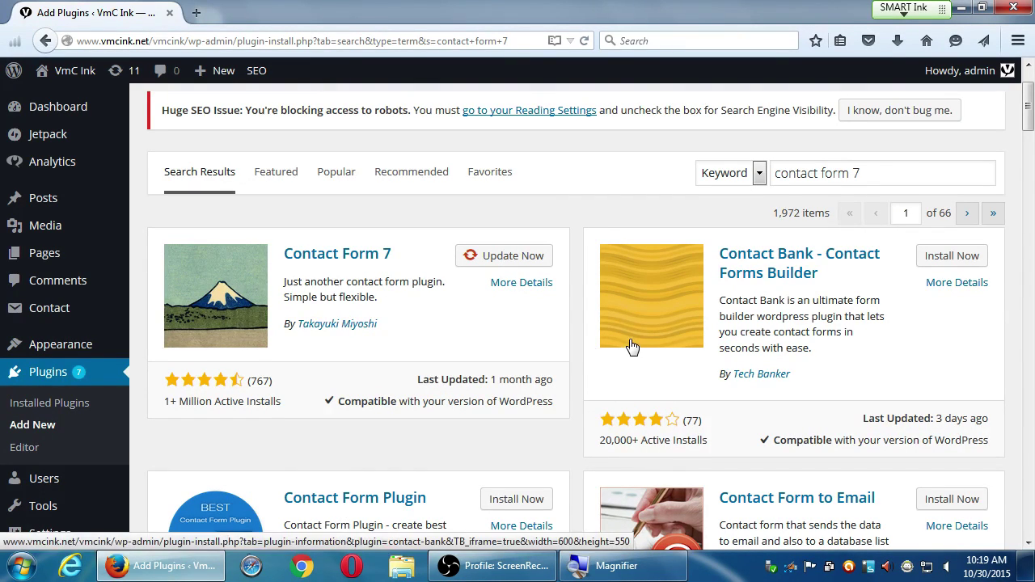
Look through the other contact form listings and check the active installs of FormGet Contact Form
{"action": "scroll", "coordinate": [627, 346], "scroll_direction": "down", "scroll_amount": 5}
{"action": "scroll", "coordinate": [627, 344], "scroll_direction": "down", "scroll_amount": 4}
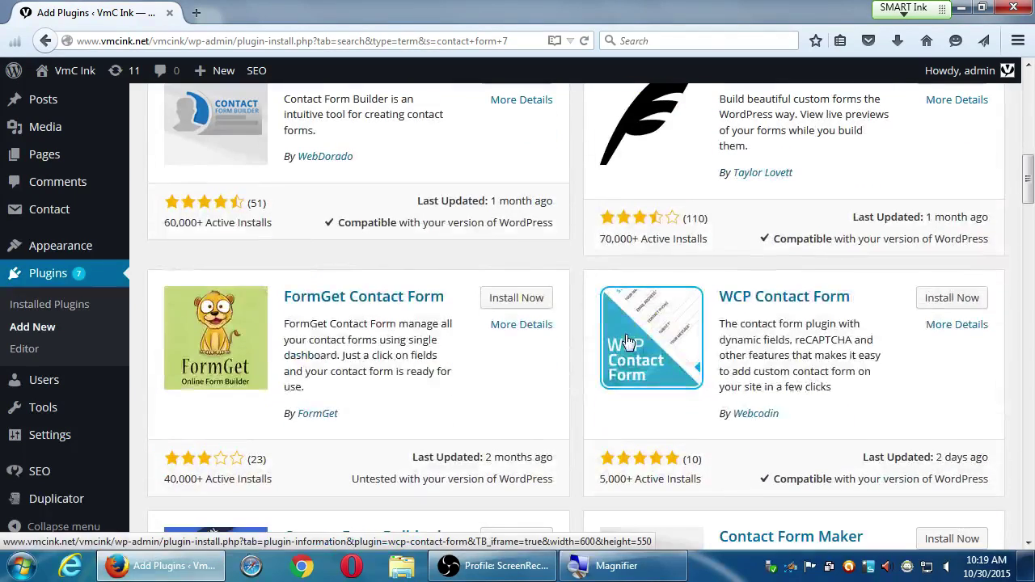
{"action": "scroll", "coordinate": [591, 347], "scroll_direction": "up", "scroll_amount": 2}
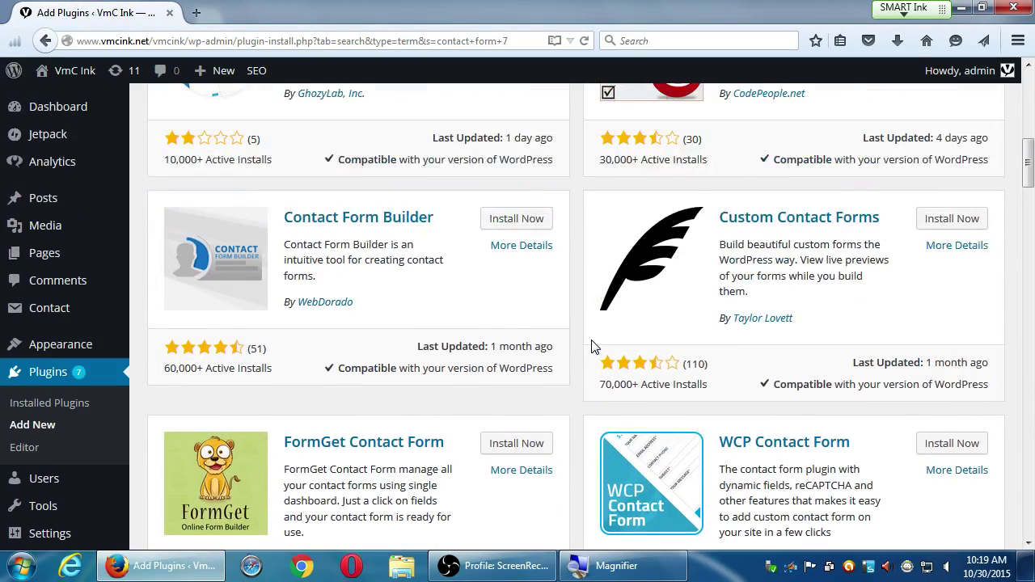
{"action": "scroll", "coordinate": [592, 346], "scroll_direction": "down", "scroll_amount": 4}
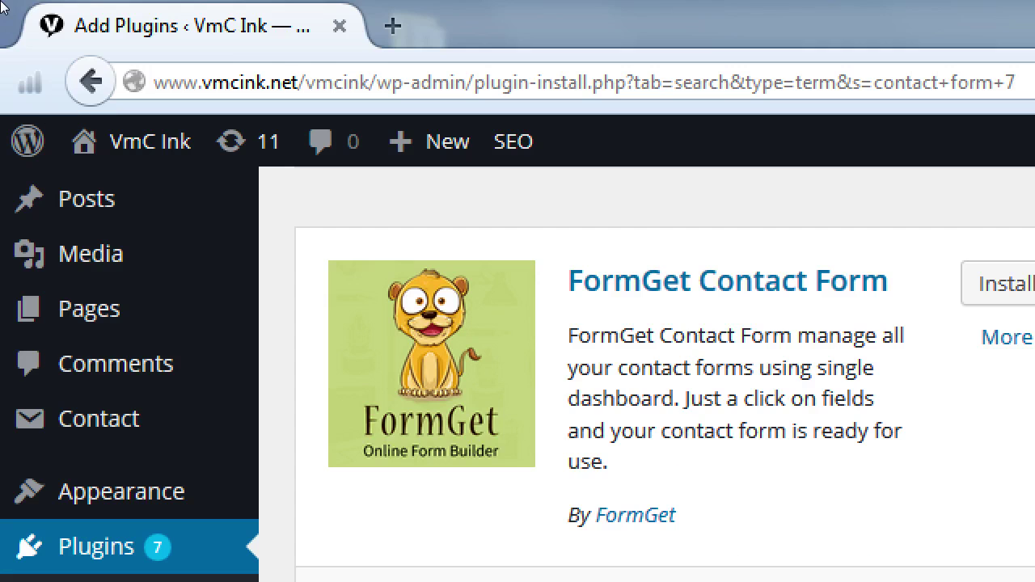
{"action": "key", "text": "ctrl+l"}
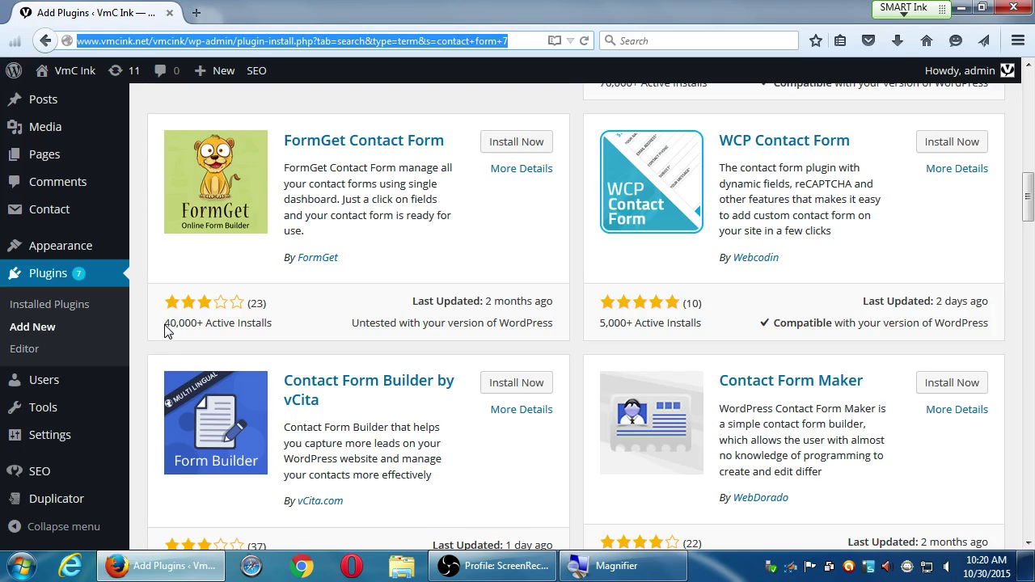
{"action": "left_click_drag", "start_coordinate": [164, 330], "coordinate": [208, 326]}
{"action": "left_click", "coordinate": [219, 328]}
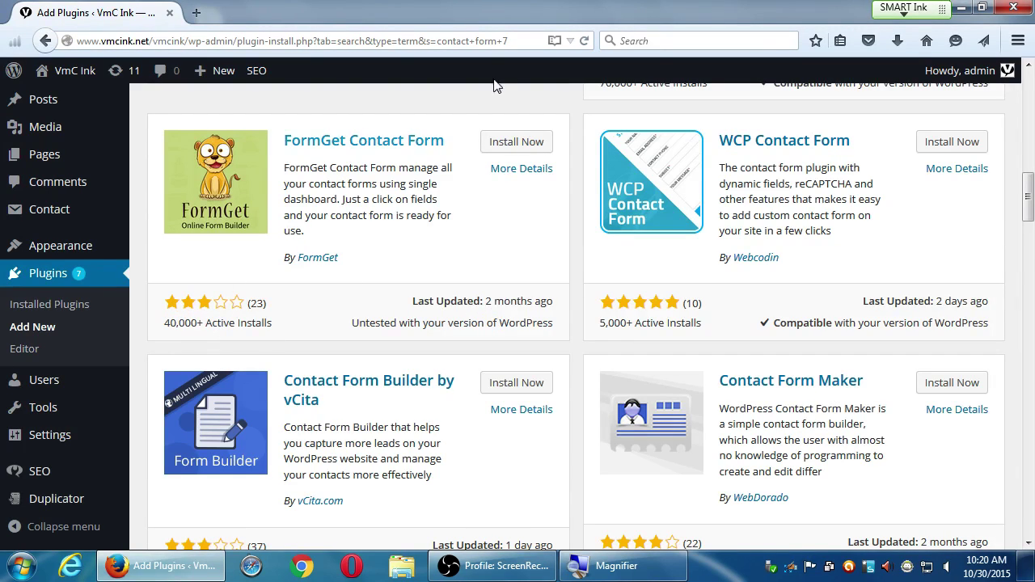
Read the user reviews in the FormGet Contact Form plugin details, including their dates, and close the details
{"action": "left_click", "coordinate": [522, 169]}
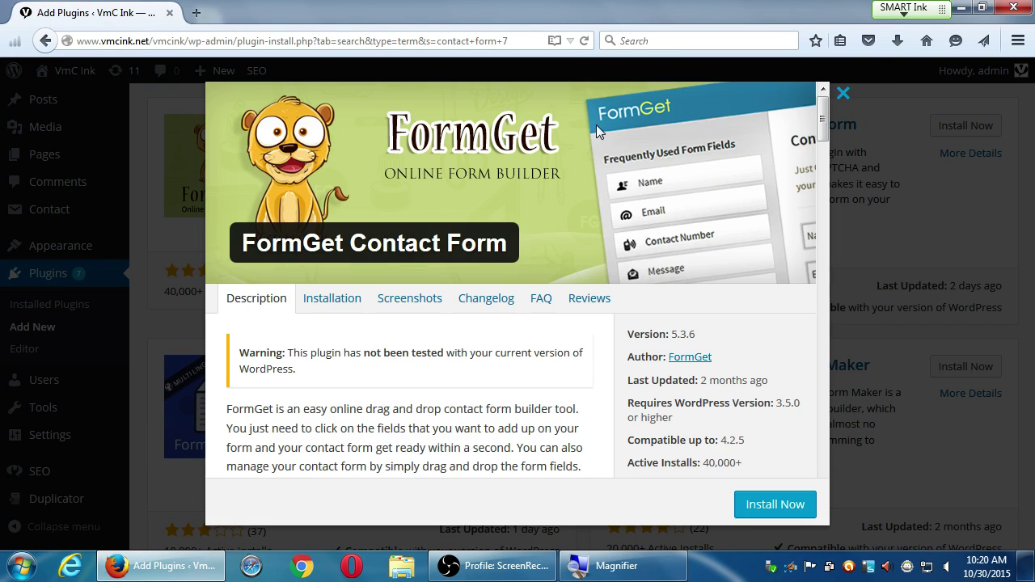
{"action": "left_click", "coordinate": [588, 301]}
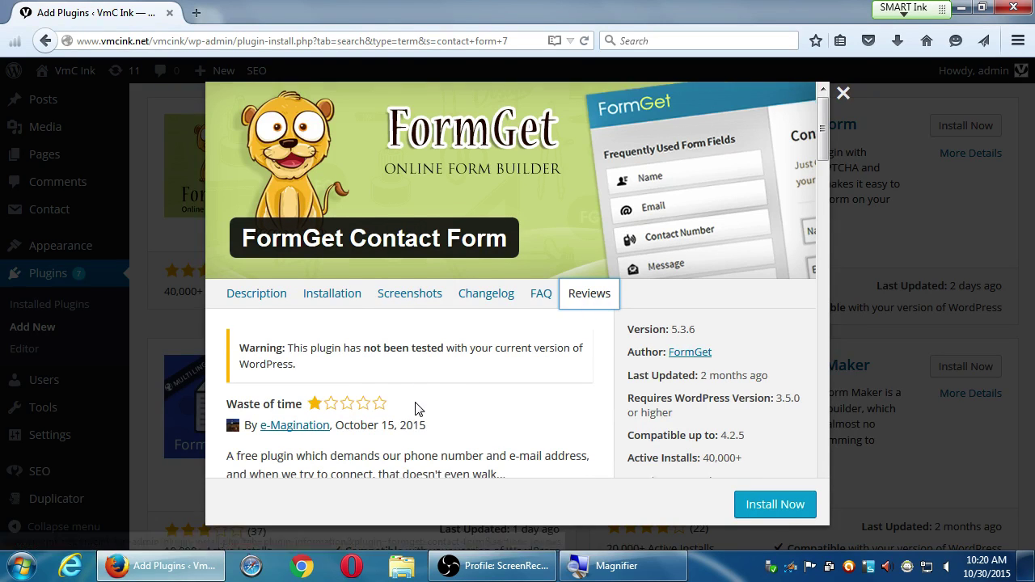
{"action": "scroll", "coordinate": [416, 400], "scroll_direction": "down", "scroll_amount": 2}
{"action": "scroll", "coordinate": [414, 395], "scroll_direction": "down", "scroll_amount": 1}
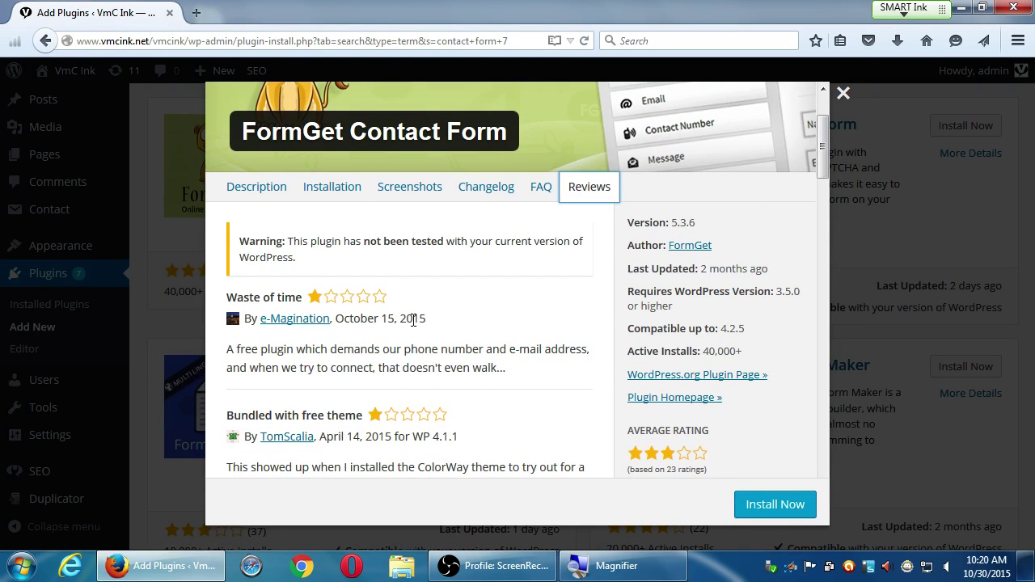
{"action": "left_click_drag", "start_coordinate": [365, 317], "coordinate": [470, 330]}
{"action": "left_click", "coordinate": [516, 346]}
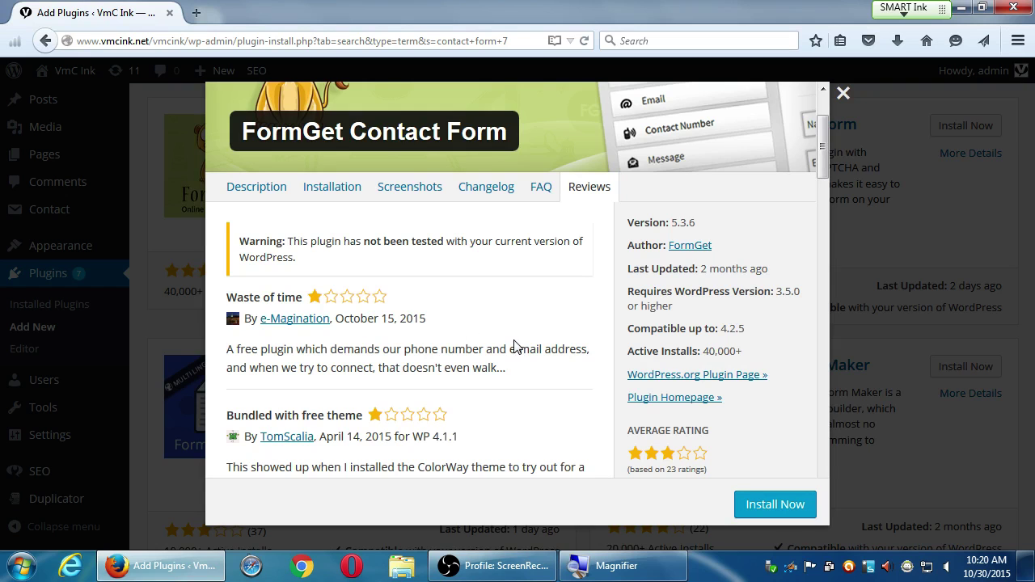
{"action": "scroll", "coordinate": [285, 342], "scroll_direction": "down", "scroll_amount": 2}
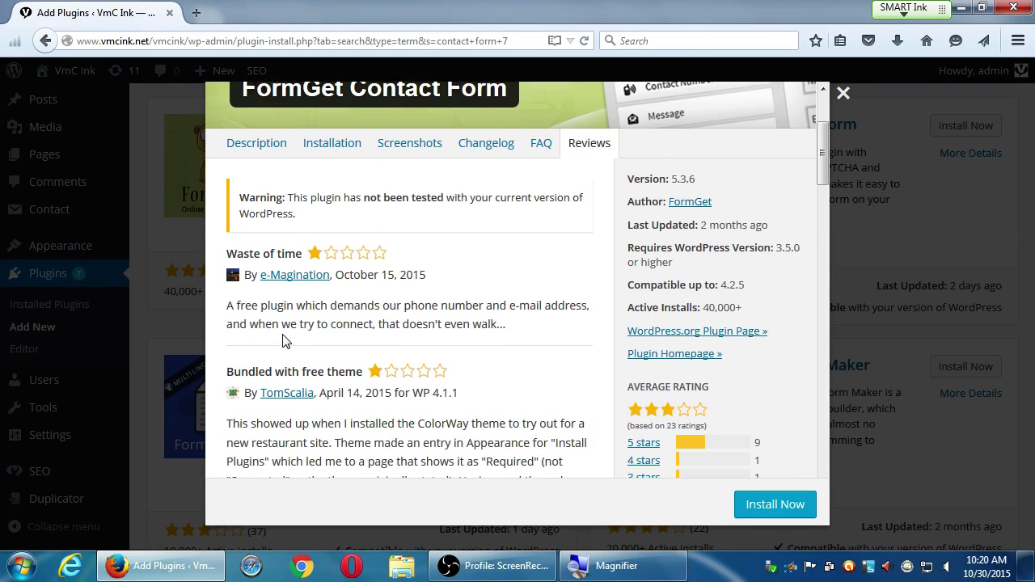
{"action": "scroll", "coordinate": [306, 301], "scroll_direction": "down", "scroll_amount": 2}
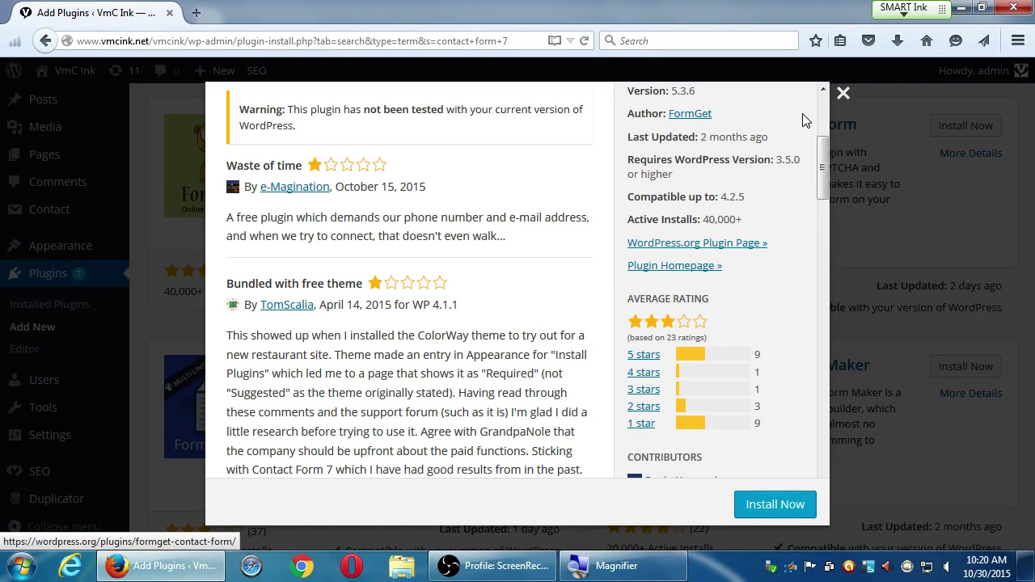
{"action": "left_click", "coordinate": [842, 95]}
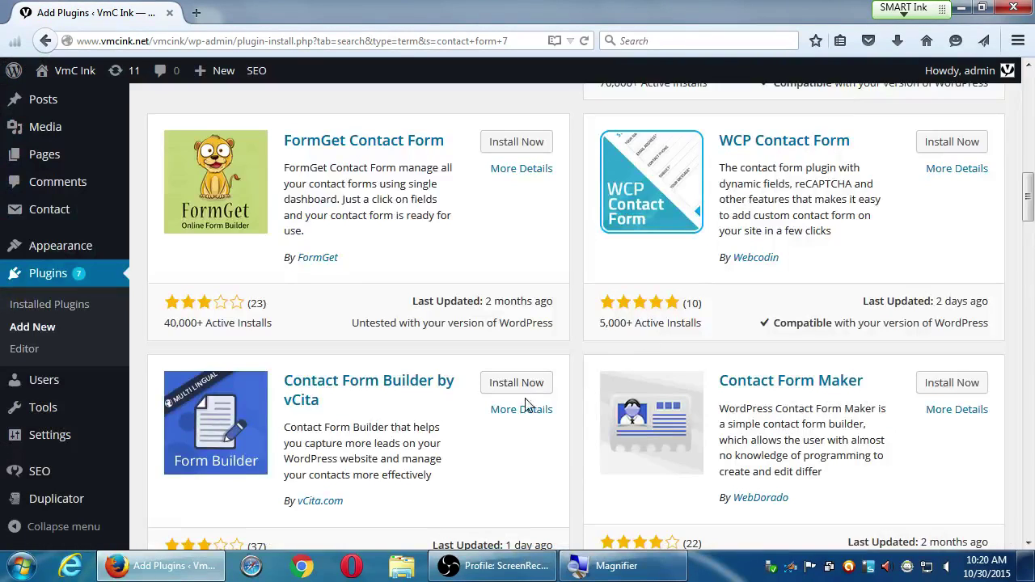
Read the user reviews and star breakdown in the Contact Form 7 plugin details and close the details
{"action": "scroll", "coordinate": [549, 396], "scroll_direction": "down", "scroll_amount": 2}
{"action": "scroll", "coordinate": [547, 395], "scroll_direction": "down", "scroll_amount": 3}
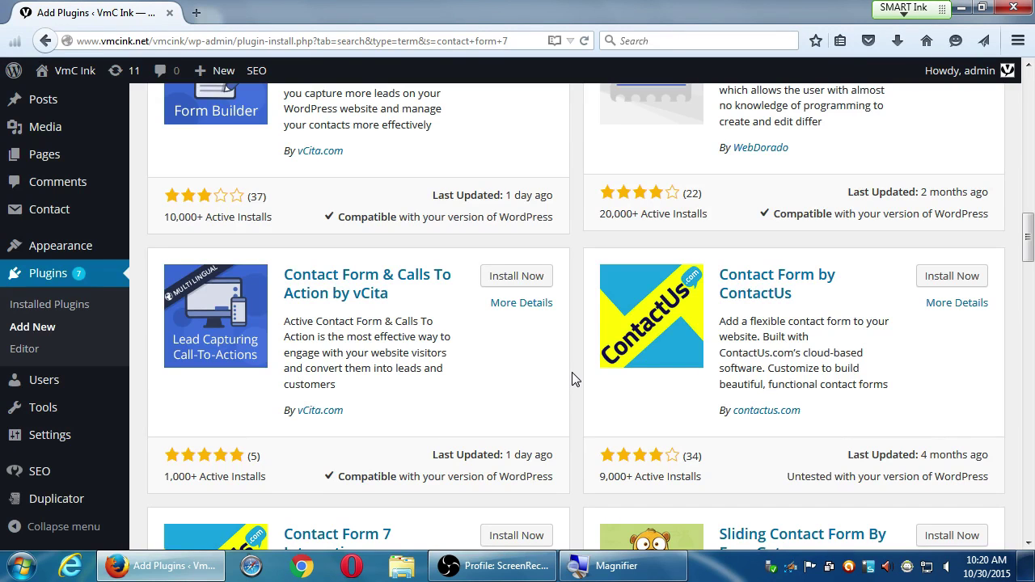
{"action": "scroll", "coordinate": [572, 378], "scroll_direction": "up", "scroll_amount": 10}
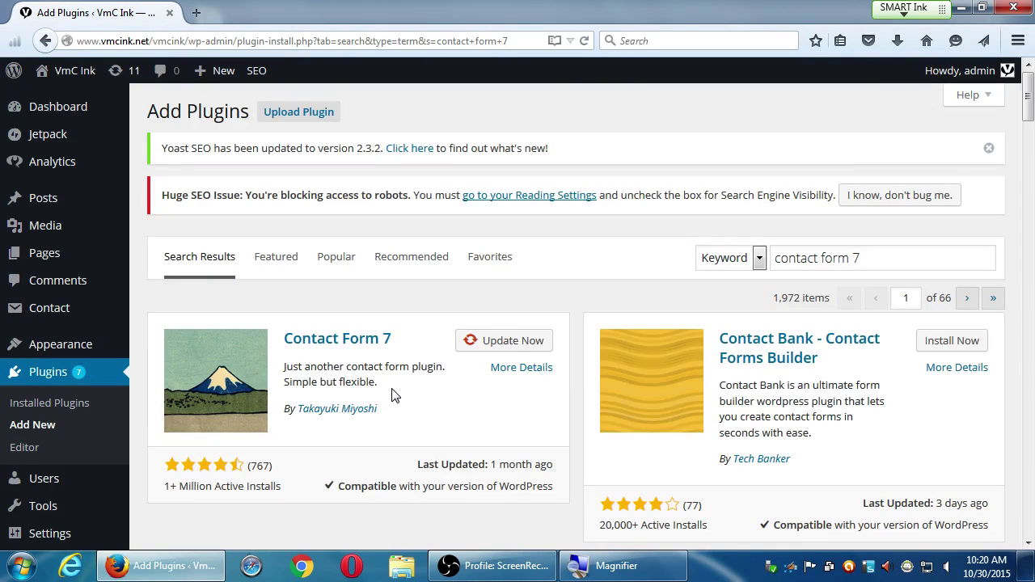
{"action": "left_click", "coordinate": [511, 370]}
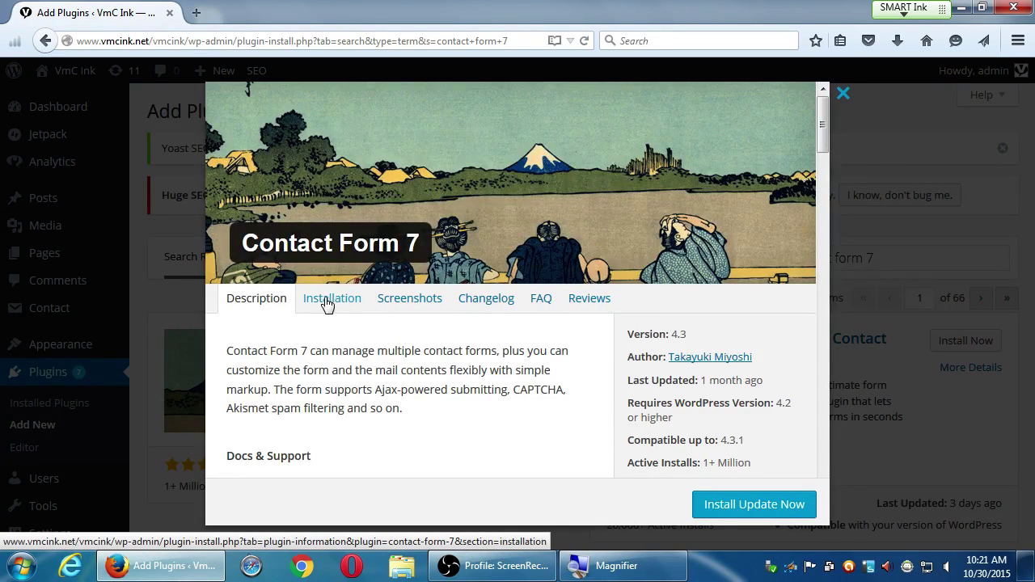
{"action": "left_click", "coordinate": [590, 309]}
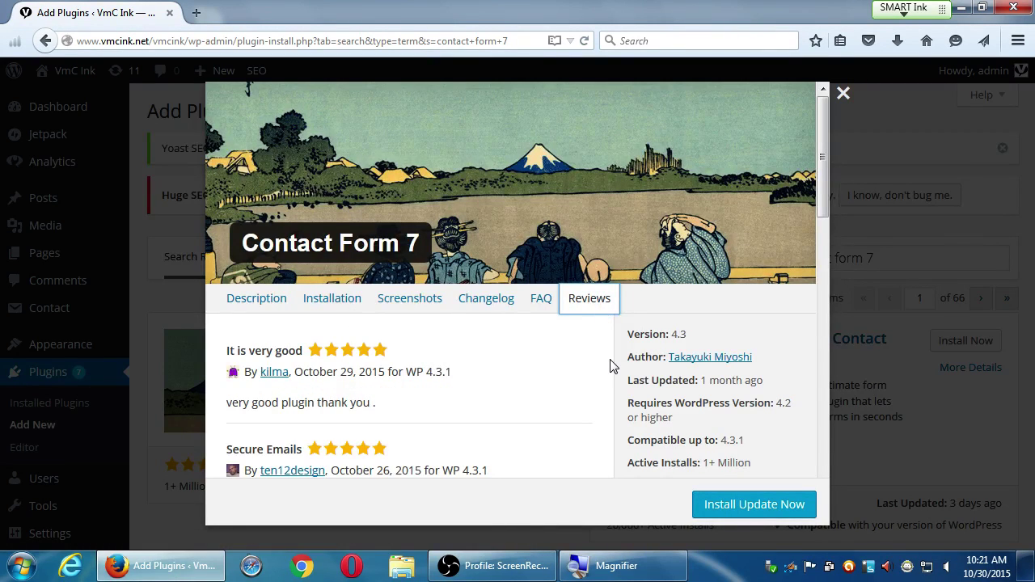
{"action": "scroll", "coordinate": [601, 368], "scroll_direction": "down", "scroll_amount": 3}
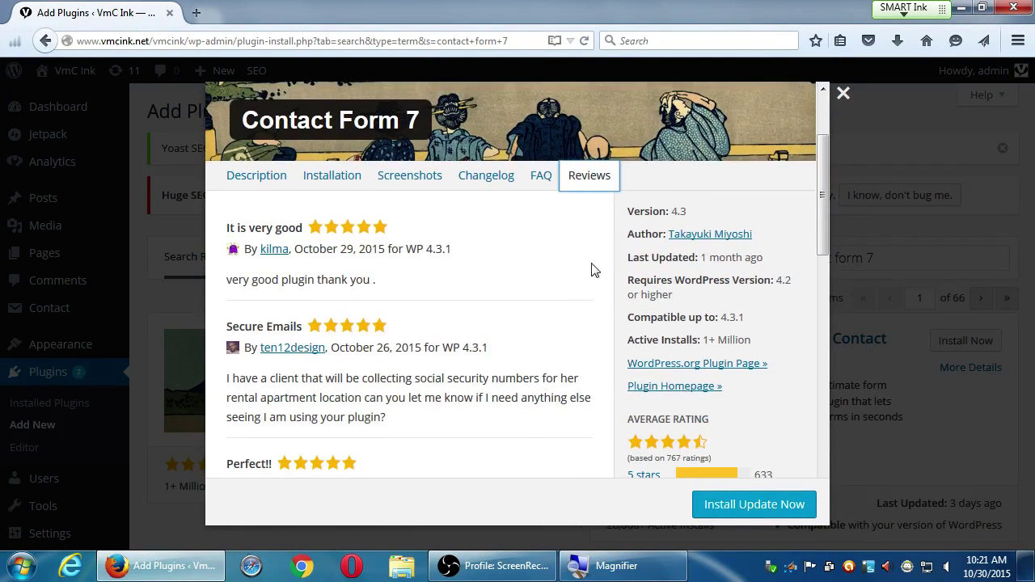
{"action": "scroll", "coordinate": [591, 316], "scroll_direction": "down", "scroll_amount": 2}
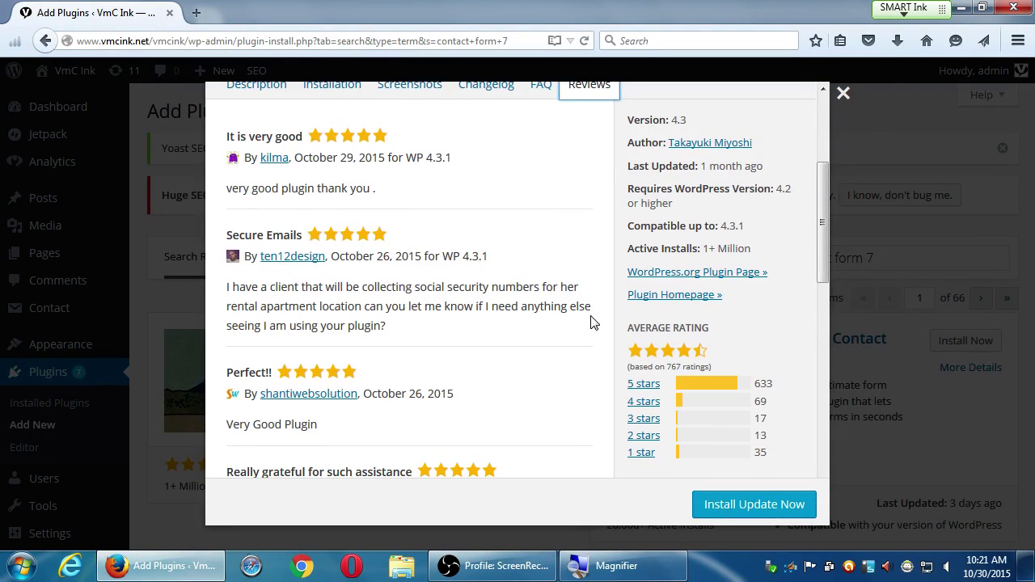
{"action": "left_click", "coordinate": [919, 236]}
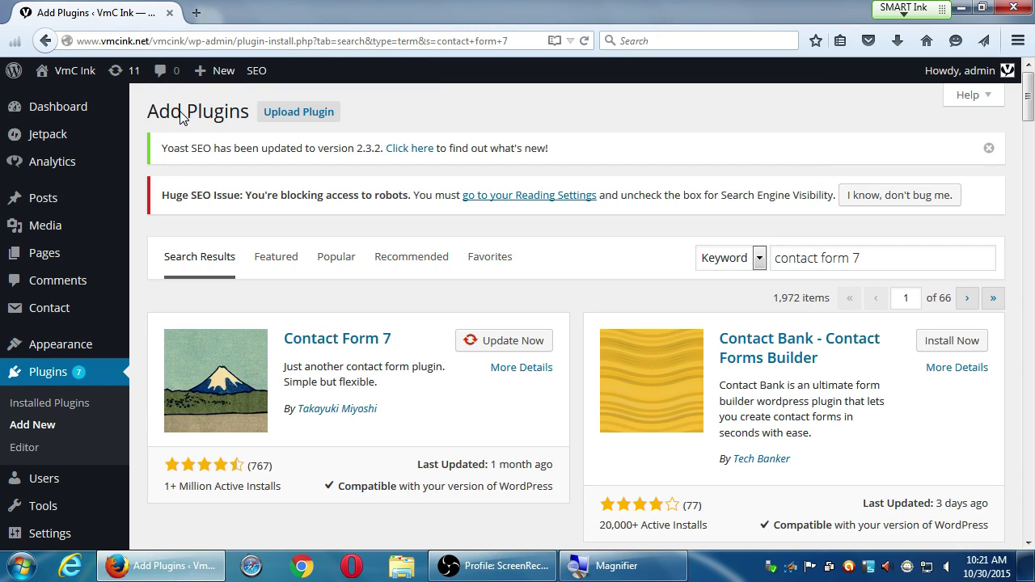
{"action": "left_click_drag", "start_coordinate": [171, 113], "coordinate": [219, 115]}
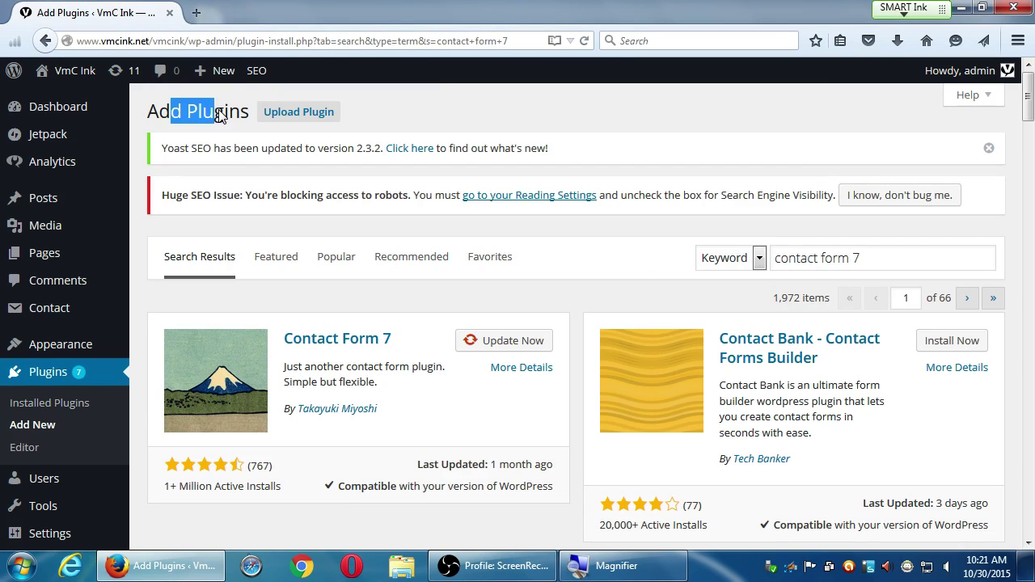
{"action": "left_click", "coordinate": [467, 309]}
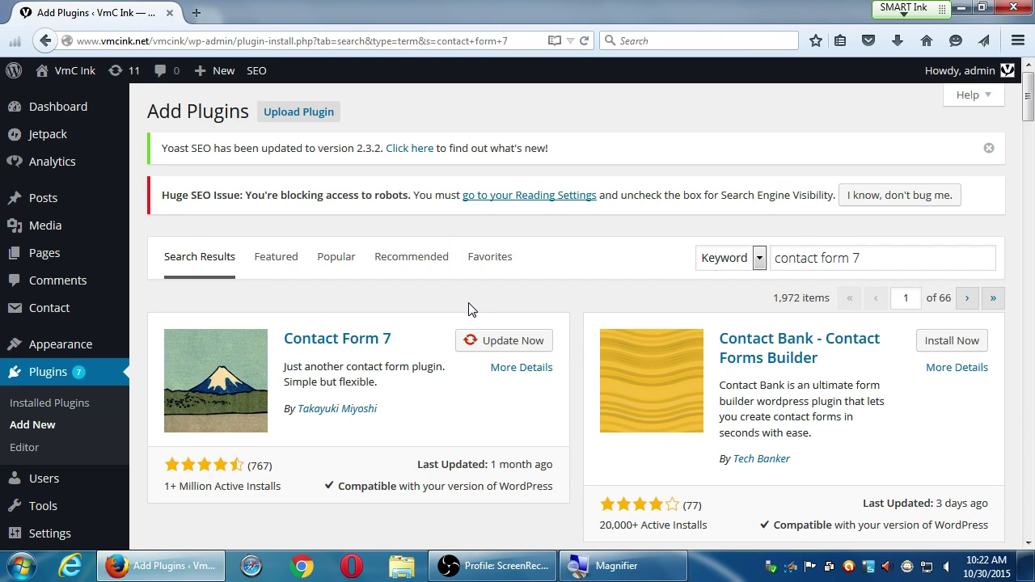
Search the plugin directory for "gravity forms" in place of the current term
{"action": "left_click_drag", "start_coordinate": [939, 264], "coordinate": [676, 252]}
{"action": "type", "text": "g"}
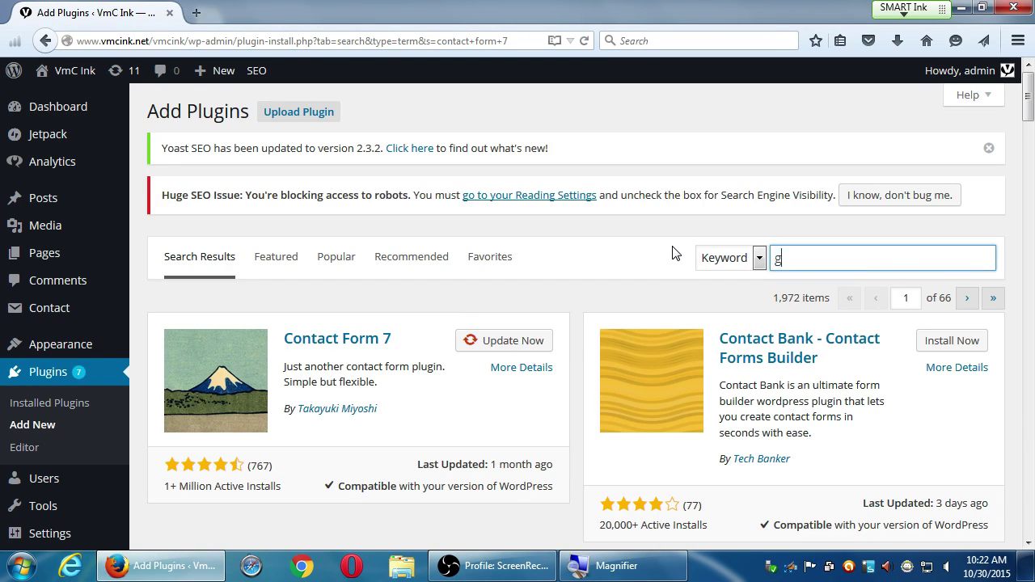
{"action": "type", "text": "ravity forms"}
{"action": "key", "text": "Return"}
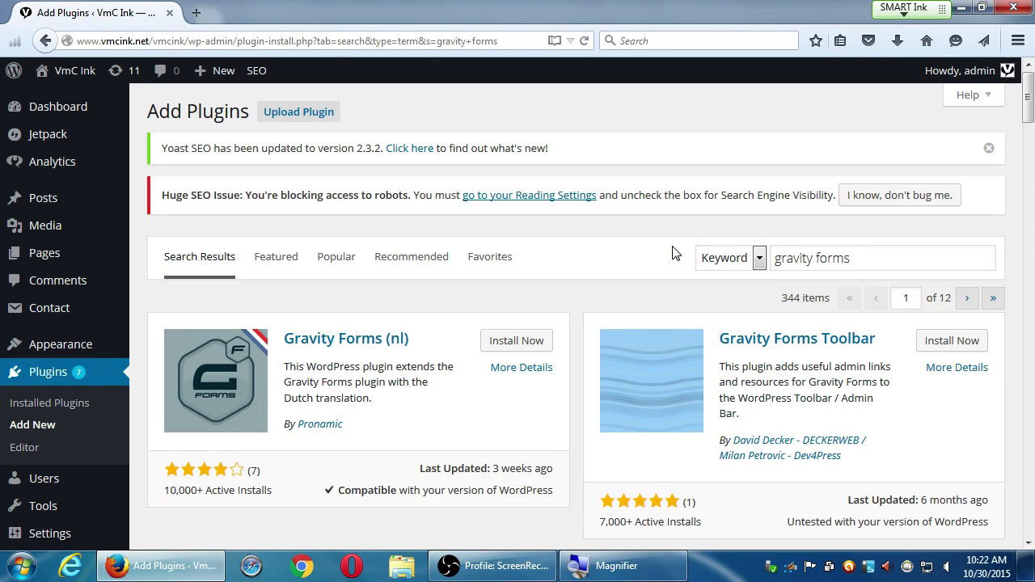
Look through the "gravity forms" search results, comparing the add-ons' ratings, active installs and compatibility
{"action": "scroll", "coordinate": [566, 469], "scroll_direction": "down", "scroll_amount": 5}
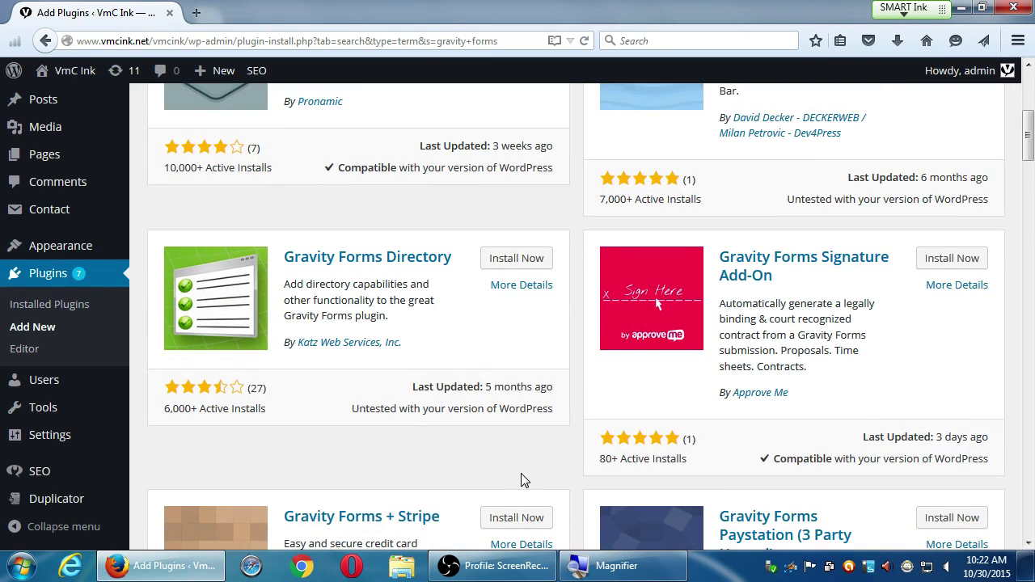
{"action": "scroll", "coordinate": [521, 473], "scroll_direction": "down", "scroll_amount": 2}
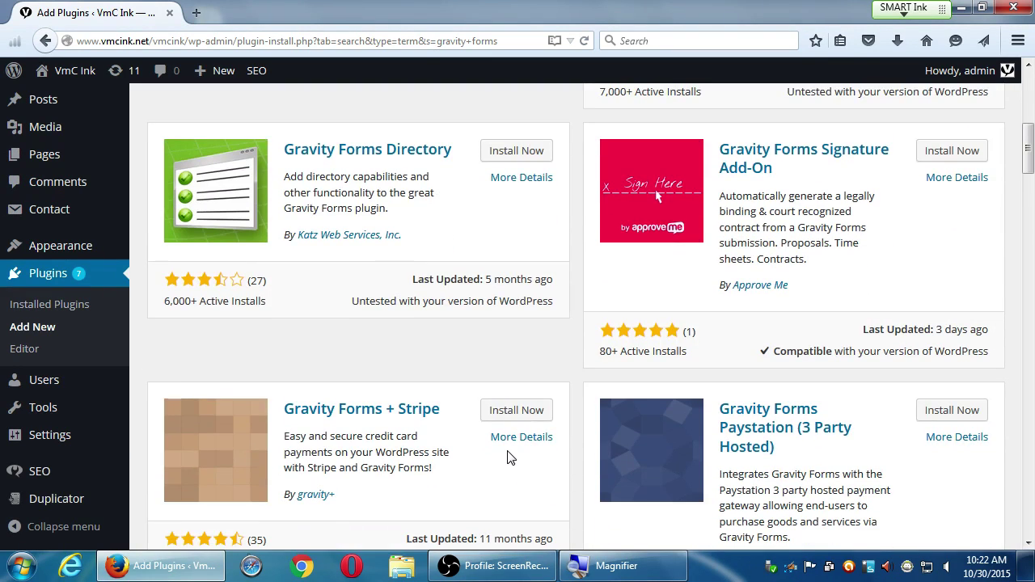
{"action": "scroll", "coordinate": [511, 454], "scroll_direction": "up", "scroll_amount": 6}
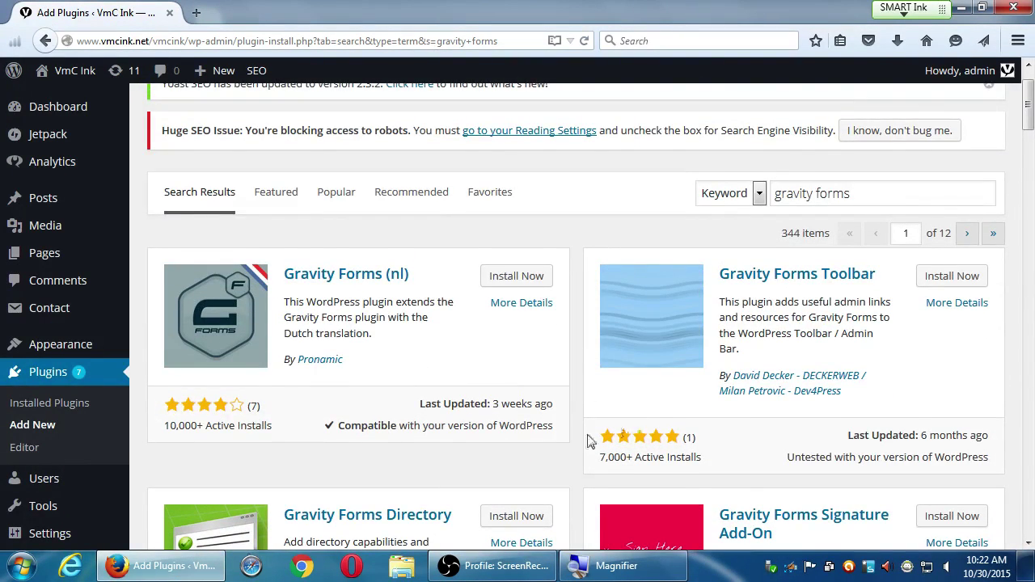
{"action": "scroll", "coordinate": [594, 435], "scroll_direction": "down", "scroll_amount": 5}
{"action": "scroll", "coordinate": [597, 435], "scroll_direction": "down", "scroll_amount": 8}
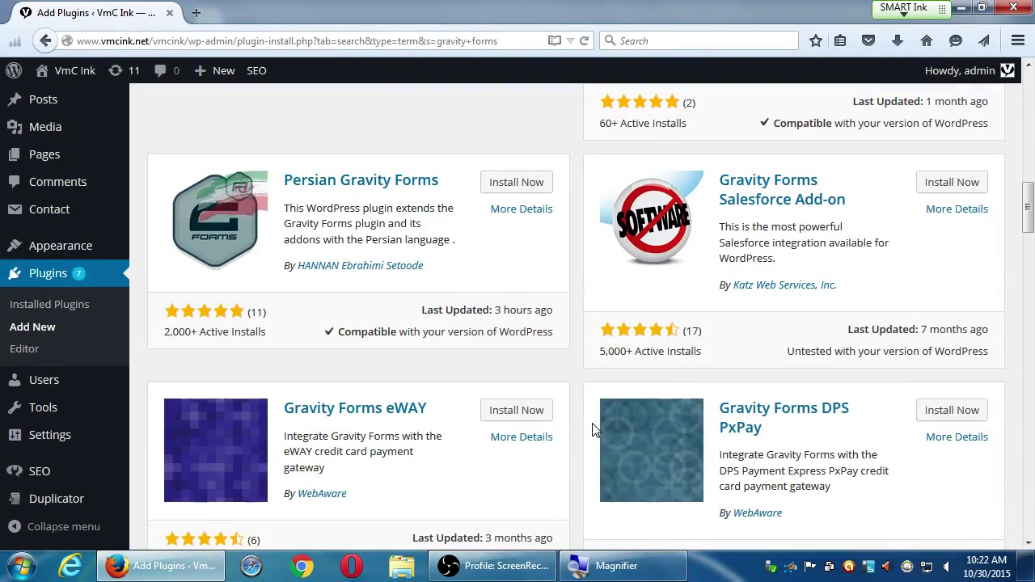
{"action": "scroll", "coordinate": [596, 423], "scroll_direction": "down", "scroll_amount": 6}
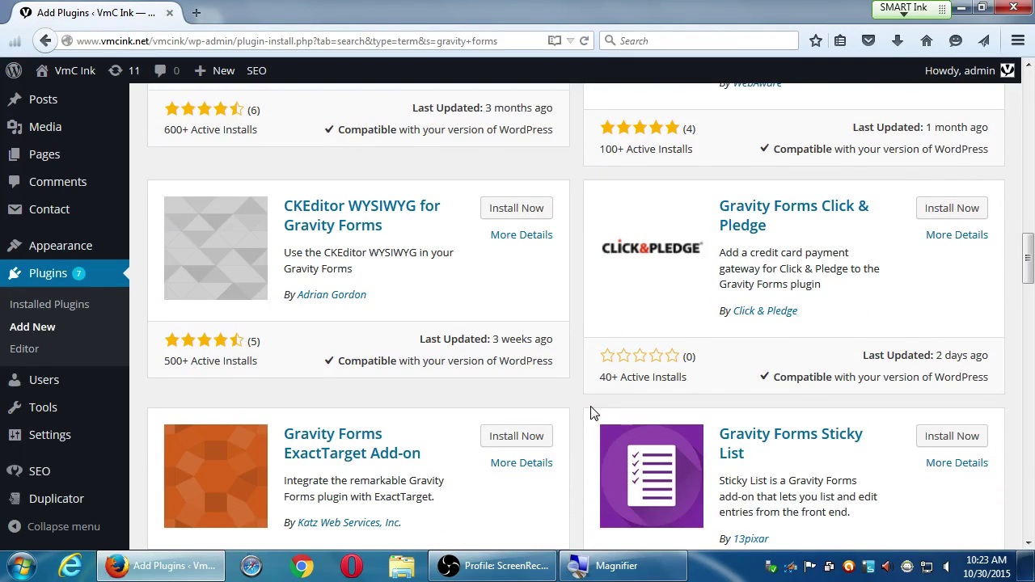
{"action": "scroll", "coordinate": [590, 413], "scroll_direction": "down", "scroll_amount": 3}
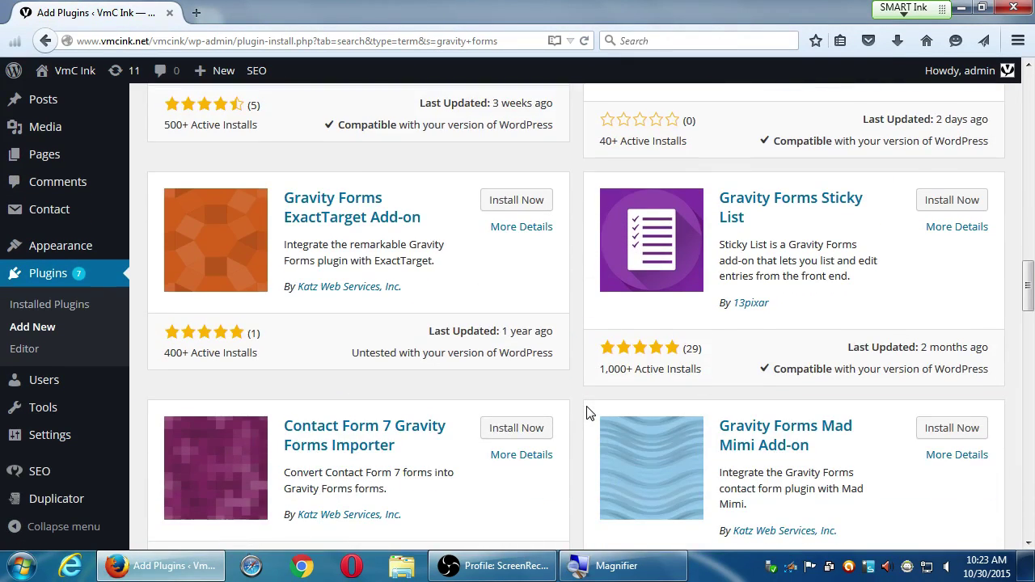
{"action": "scroll", "coordinate": [589, 413], "scroll_direction": "up", "scroll_amount": 13}
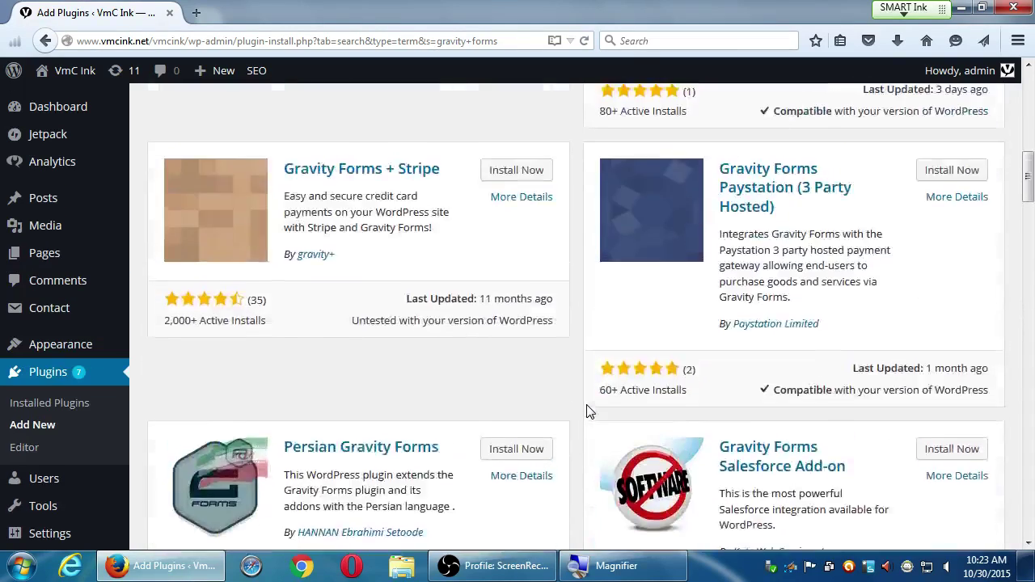
{"action": "scroll", "coordinate": [588, 411], "scroll_direction": "up", "scroll_amount": 9}
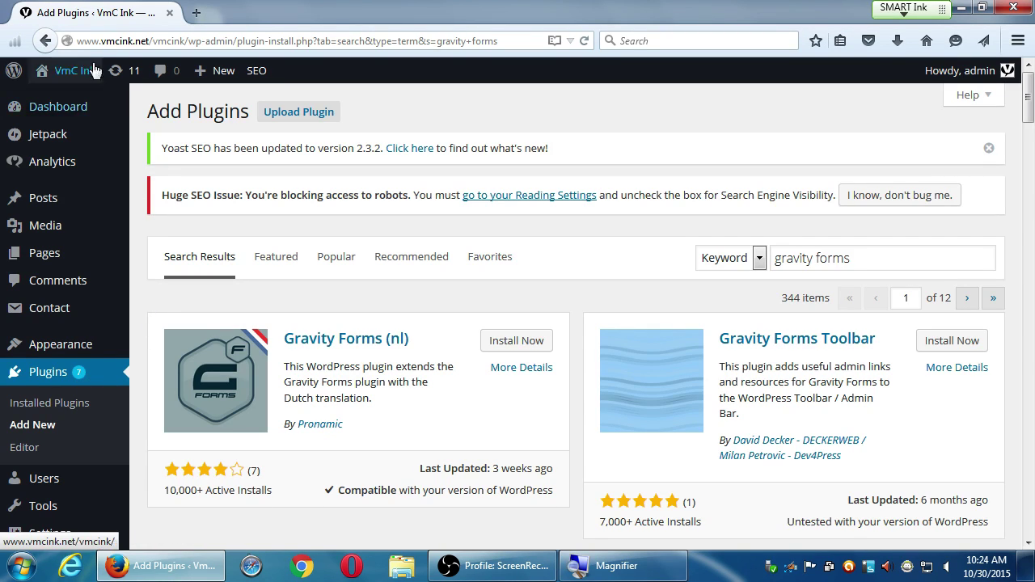
View the VmC Ink site's public home page down to its footer and return to the plugin search results
{"action": "mouse_move", "coordinate": [85, 73]}
{"action": "left_click", "coordinate": [75, 103]}
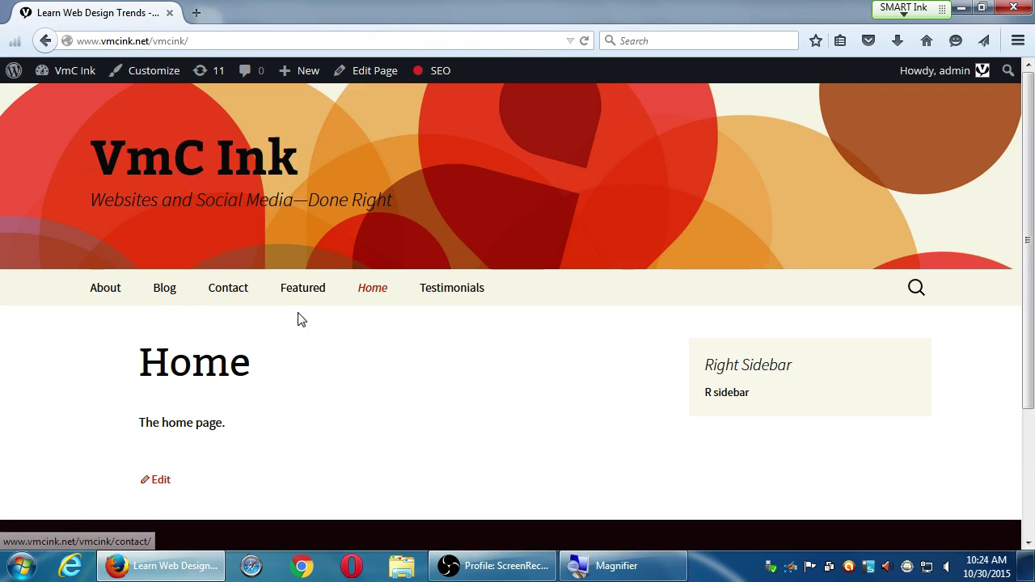
{"action": "scroll", "coordinate": [173, 155], "scroll_direction": "down", "scroll_amount": 3}
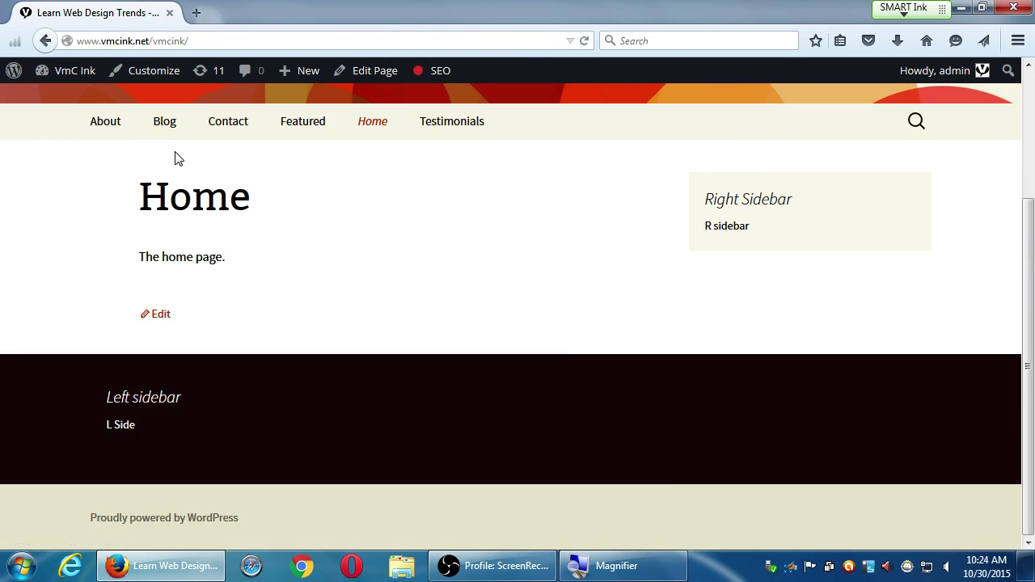
{"action": "scroll", "coordinate": [178, 158], "scroll_direction": "up", "scroll_amount": 3}
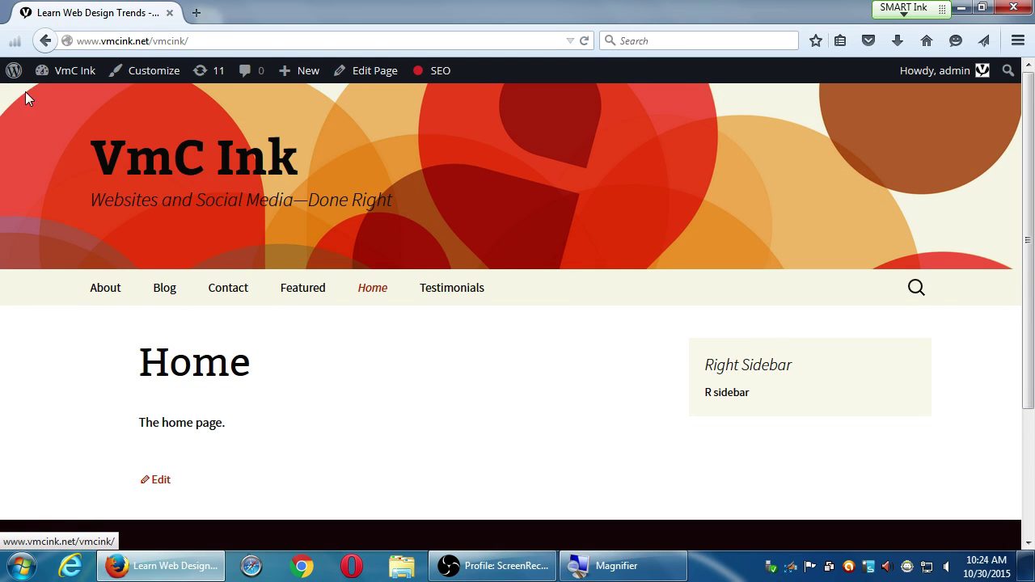
{"action": "left_click", "coordinate": [45, 41]}
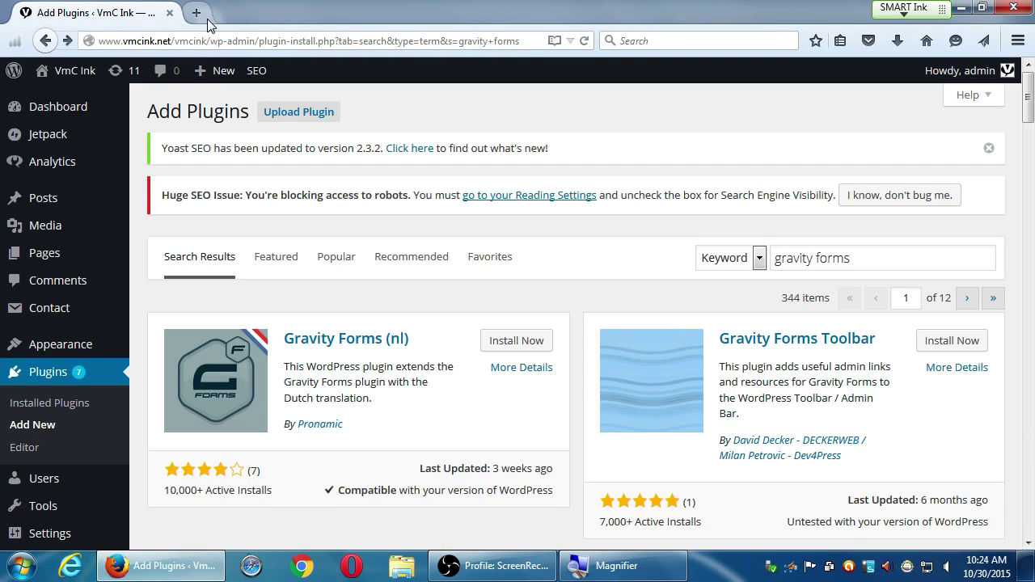
{"action": "scroll", "coordinate": [153, 264], "scroll_direction": "down", "scroll_amount": 3}
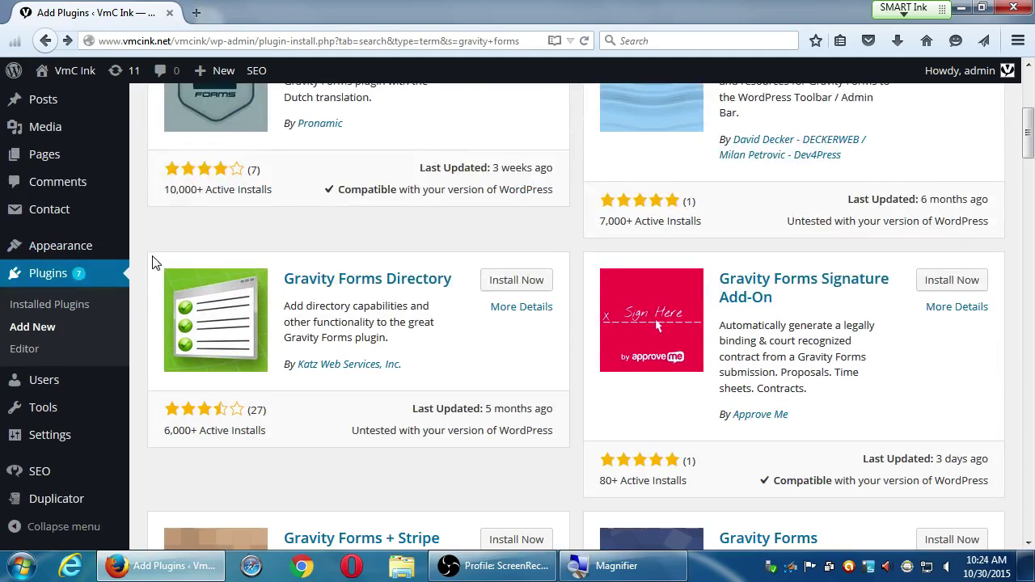
{"action": "scroll", "coordinate": [132, 305], "scroll_direction": "up", "scroll_amount": 2}
{"action": "mouse_move", "coordinate": [68, 356]}
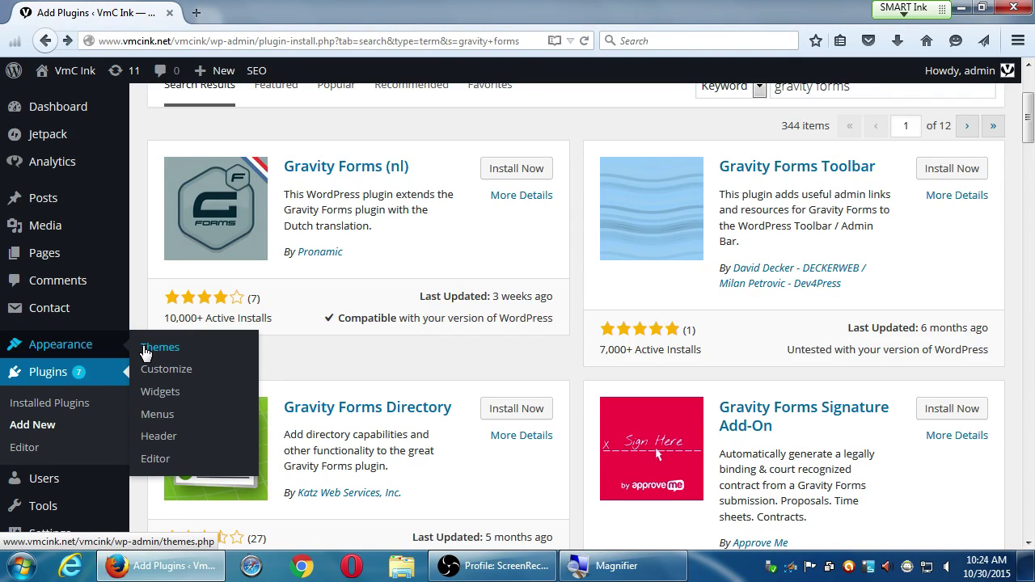
{"action": "scroll", "coordinate": [182, 331], "scroll_direction": "up", "scroll_amount": 4}
{"action": "scroll", "coordinate": [259, 97], "scroll_direction": "down", "scroll_amount": 1}
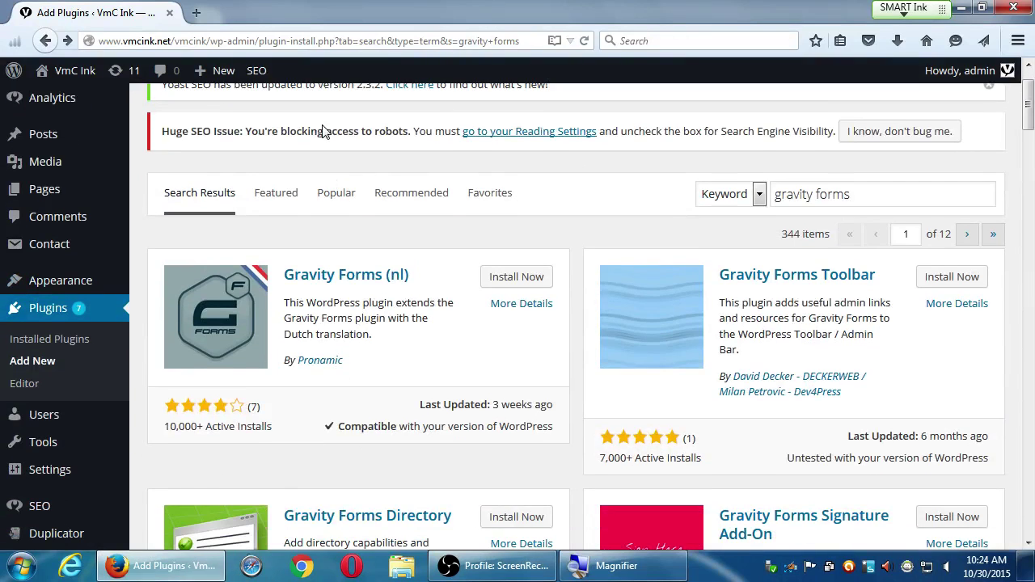
Open elegantthemes.com in a new browser tab, dismiss the discount offer and skim the home page
{"action": "left_click", "coordinate": [196, 13]}
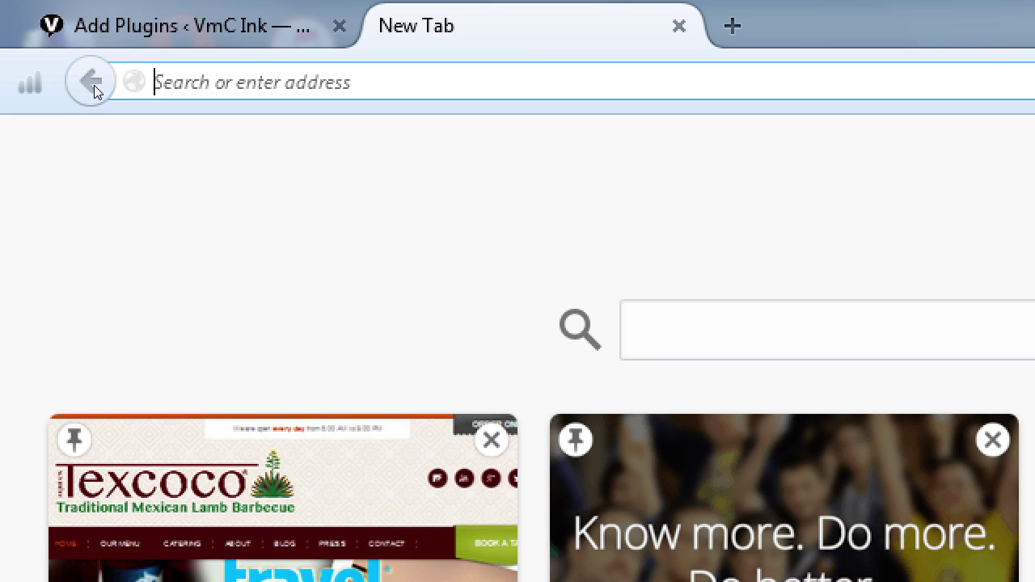
{"action": "type", "text": "elegantthe"}
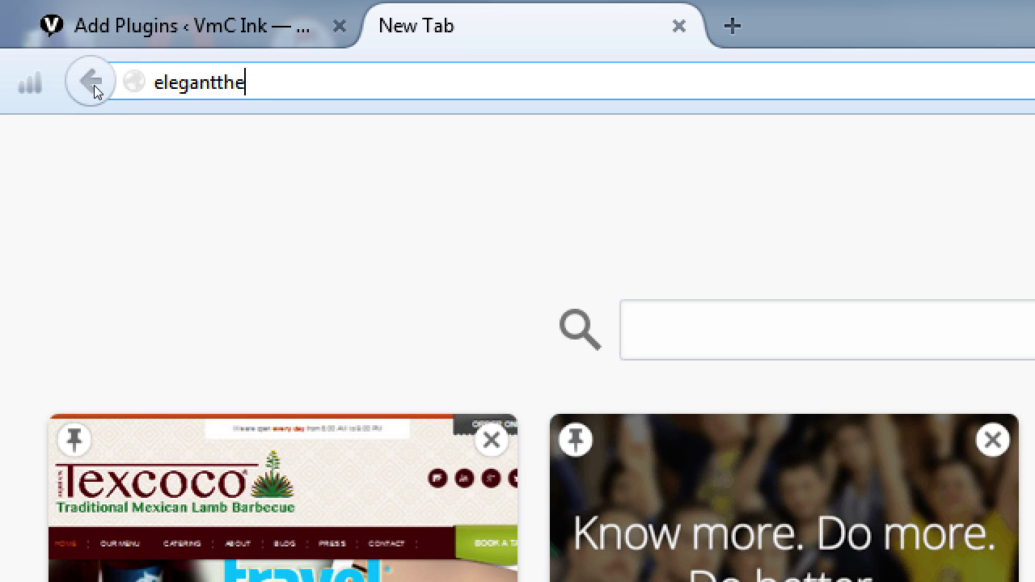
{"action": "type", "text": "mes.com"}
{"action": "key", "text": "Return"}
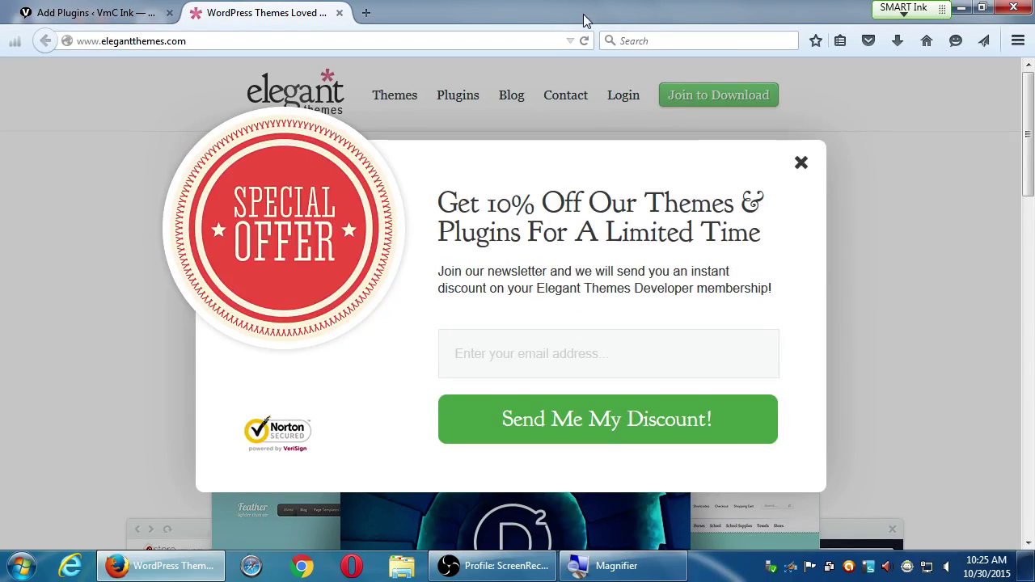
{"action": "left_click", "coordinate": [801, 166]}
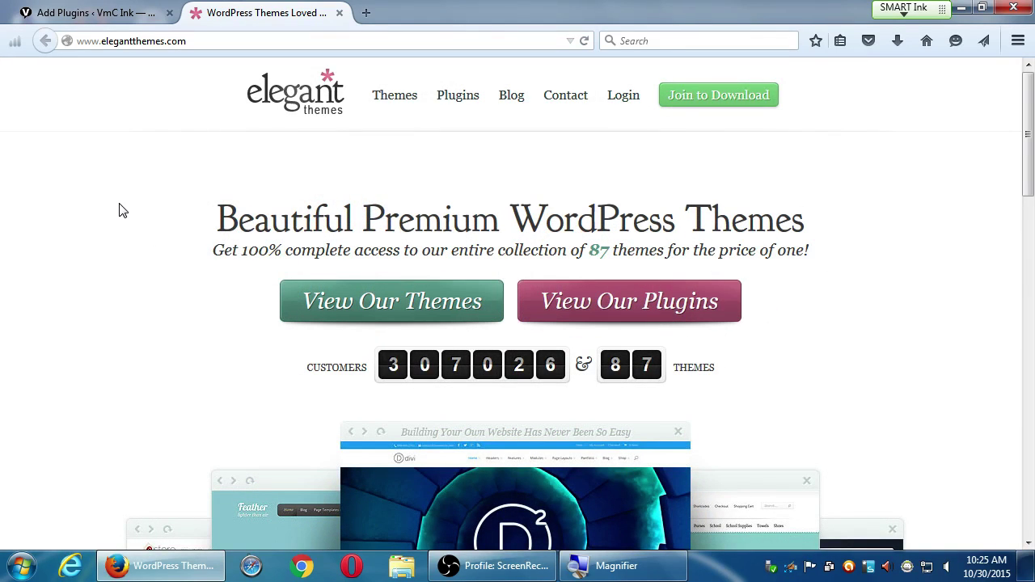
{"action": "scroll", "coordinate": [119, 210], "scroll_direction": "down", "scroll_amount": 20}
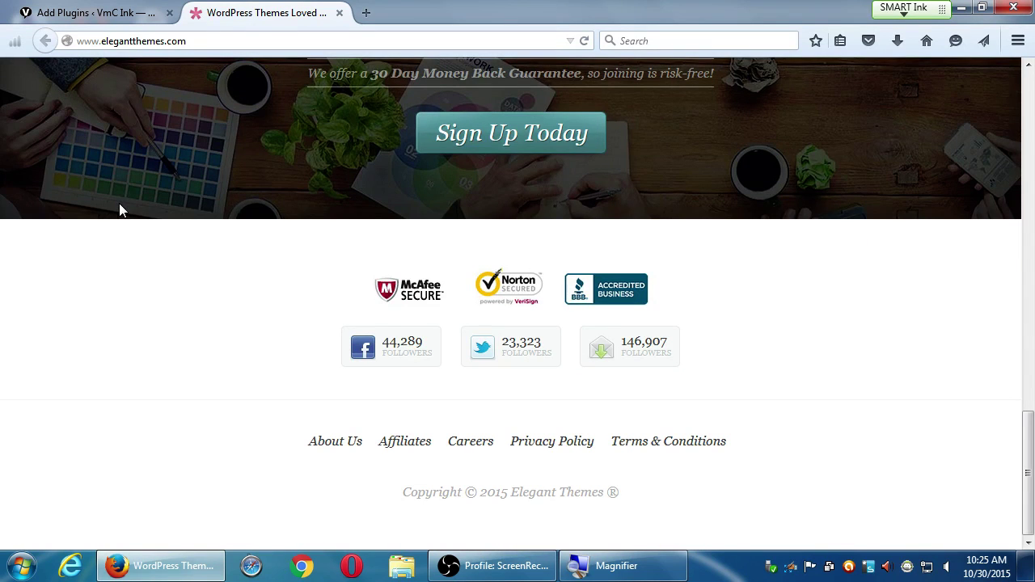
{"action": "scroll", "coordinate": [118, 209], "scroll_direction": "up", "scroll_amount": 20}
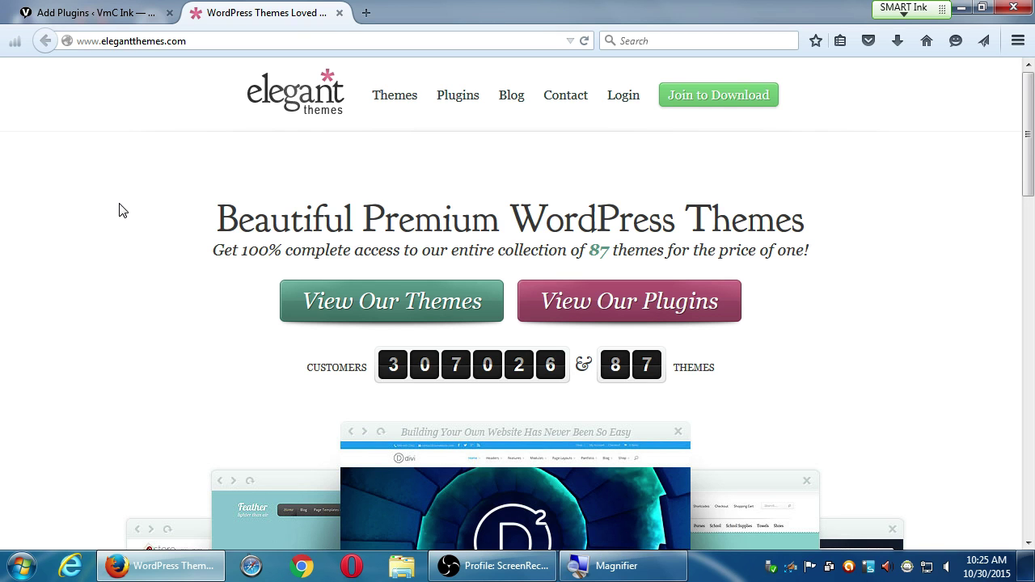
Return to the WordPress admin and open the page for adding a new theme
{"action": "left_click", "coordinate": [132, 14]}
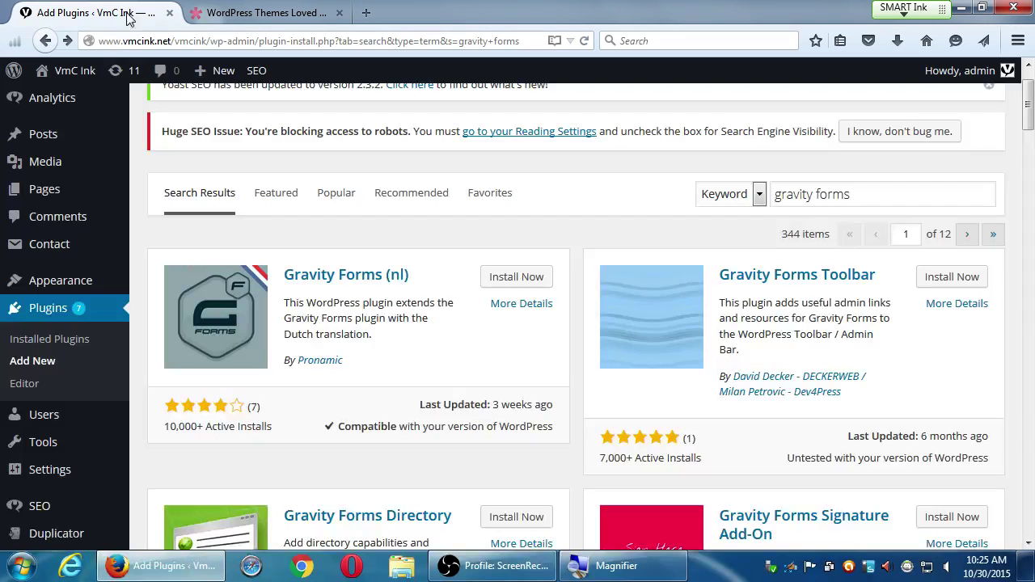
{"action": "mouse_move", "coordinate": [55, 285]}
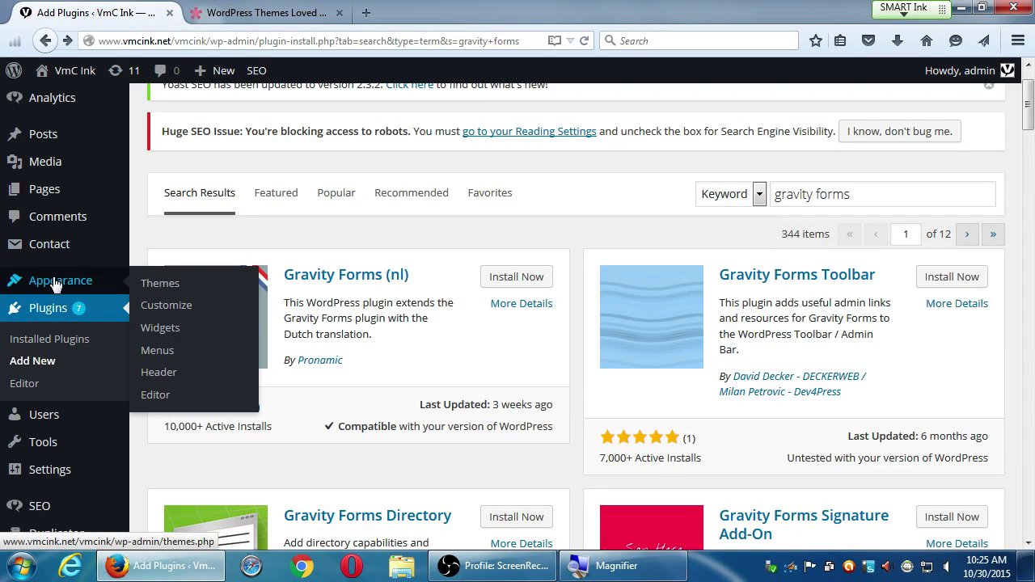
{"action": "left_click", "coordinate": [158, 287]}
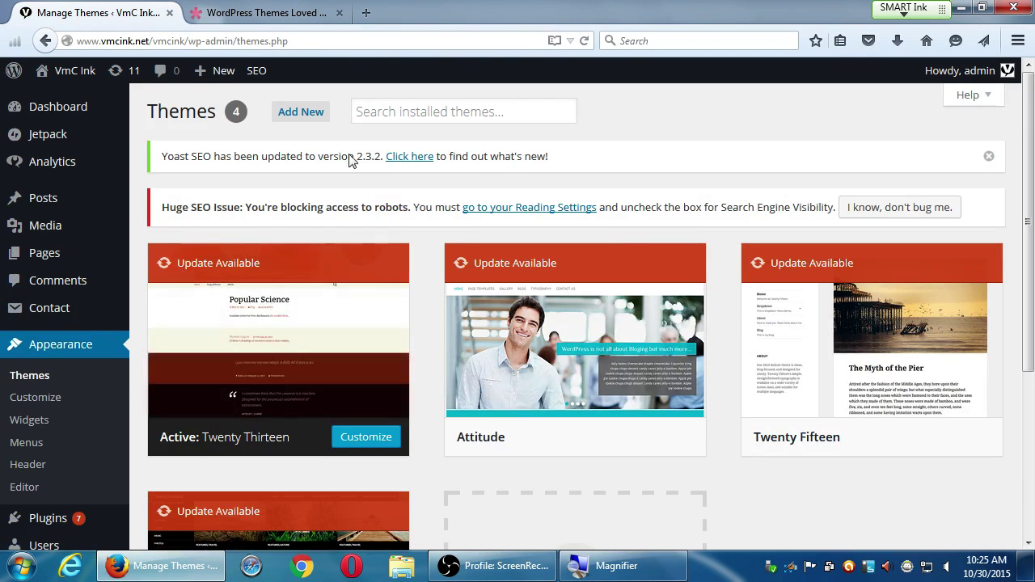
{"action": "left_click", "coordinate": [309, 117]}
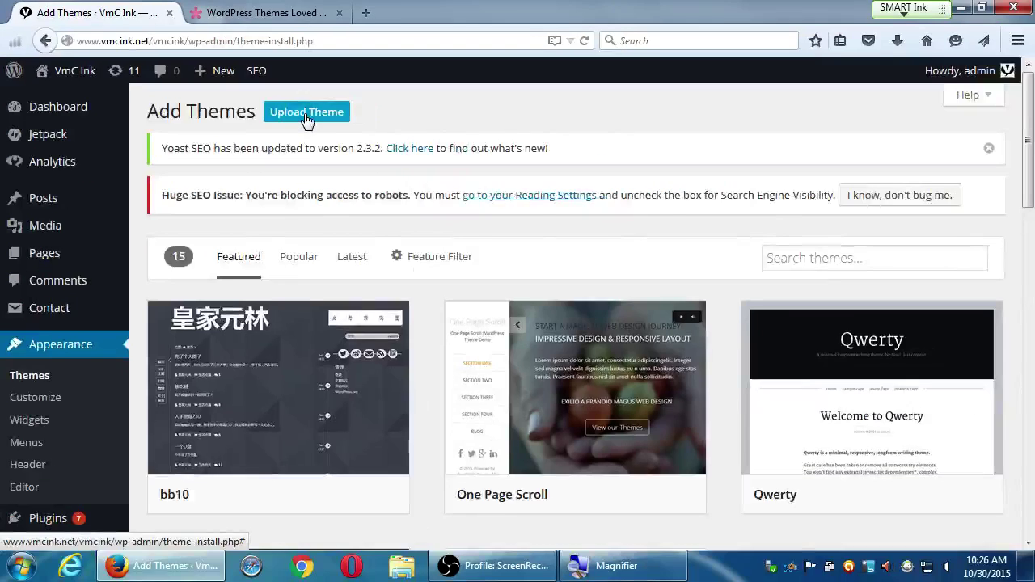
Switch back to the Elegant Themes site and look through the theme previews on its home page
{"action": "key", "text": "ctrl+Tab"}
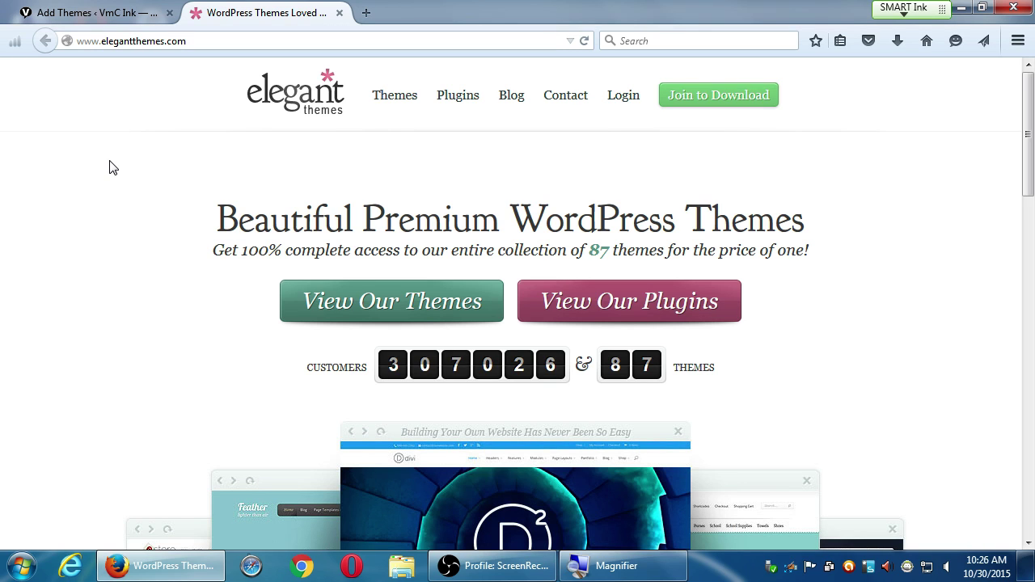
{"action": "key", "text": "super+plus"}
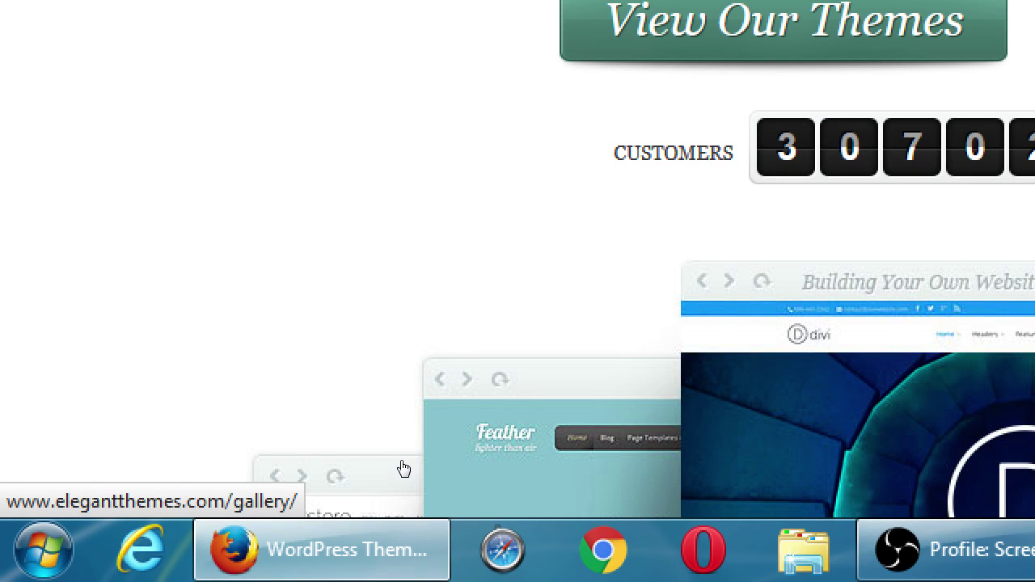
{"action": "key", "text": "super+minus"}
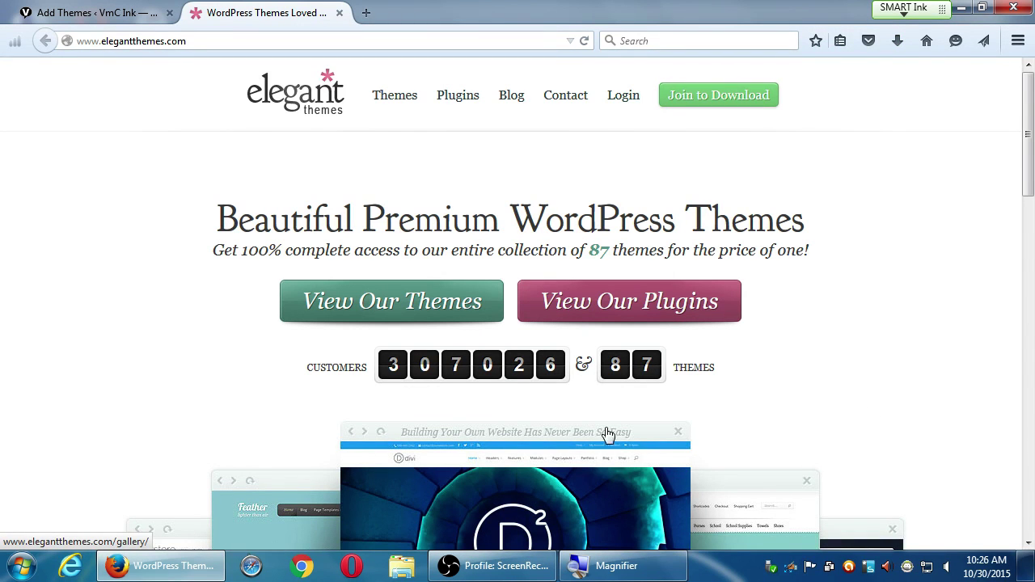
{"action": "scroll", "coordinate": [1003, 418], "scroll_direction": "down", "scroll_amount": 2}
{"action": "scroll", "coordinate": [1002, 418], "scroll_direction": "down", "scroll_amount": 3}
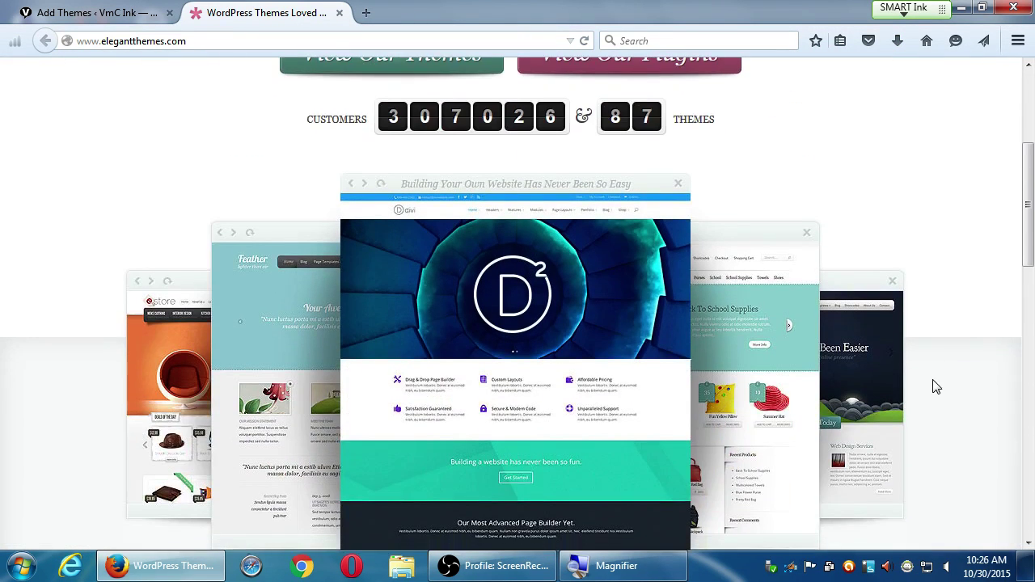
{"action": "scroll", "coordinate": [933, 386], "scroll_direction": "down", "scroll_amount": 3}
{"action": "scroll", "coordinate": [929, 380], "scroll_direction": "down", "scroll_amount": 4}
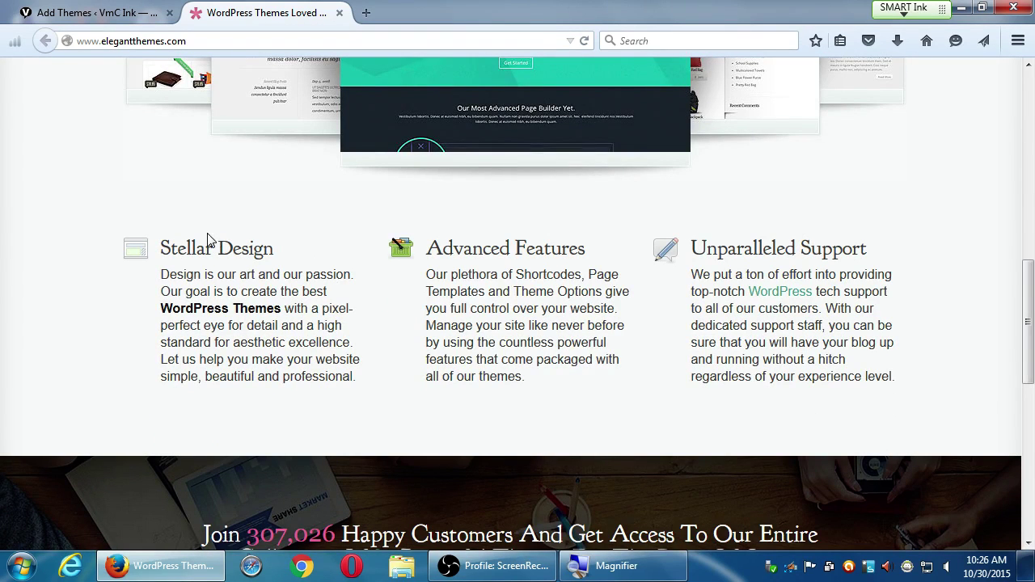
Examine the Stellar Design, Advanced Features and Unparalleled Support sections of the Elegant Themes home page
{"action": "scroll", "coordinate": [206, 235], "scroll_direction": "up", "scroll_amount": 1}
{"action": "left_click_drag", "start_coordinate": [187, 267], "coordinate": [235, 267]}
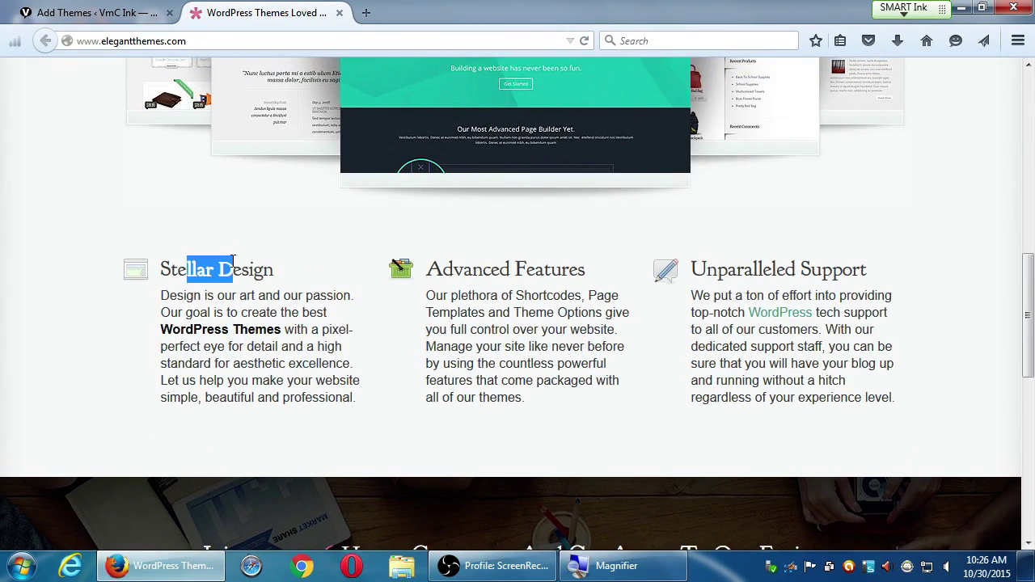
{"action": "left_click", "coordinate": [316, 259]}
{"action": "left_click_drag", "start_coordinate": [443, 269], "coordinate": [501, 269]}
{"action": "left_click", "coordinate": [501, 269]}
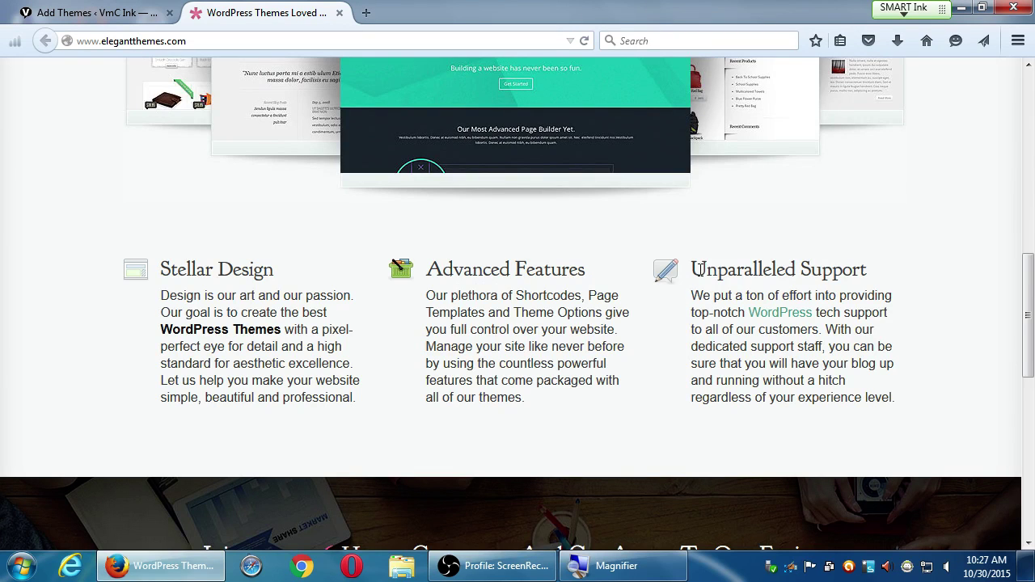
{"action": "left_click_drag", "start_coordinate": [703, 269], "coordinate": [822, 260]}
{"action": "left_click", "coordinate": [821, 260]}
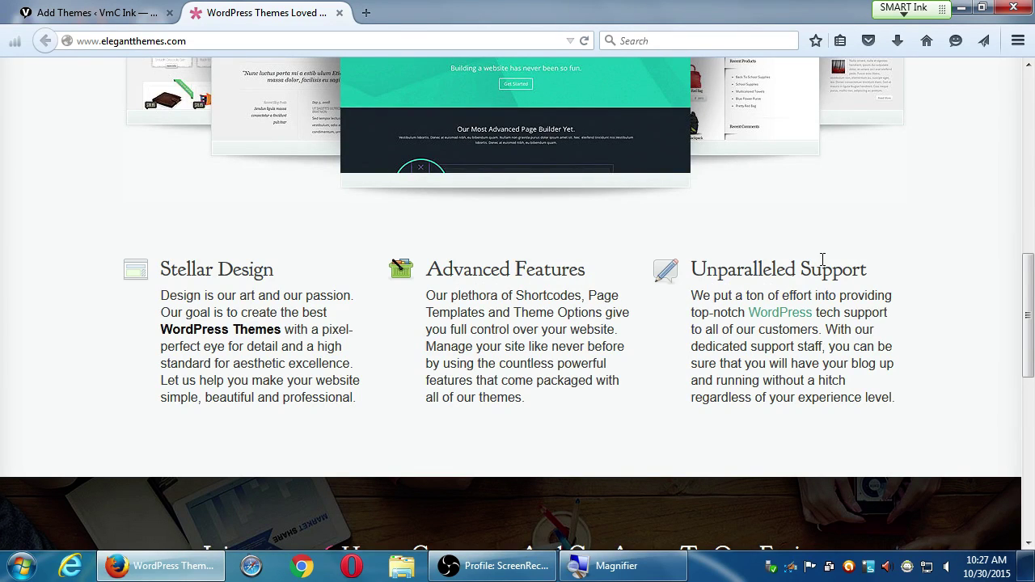